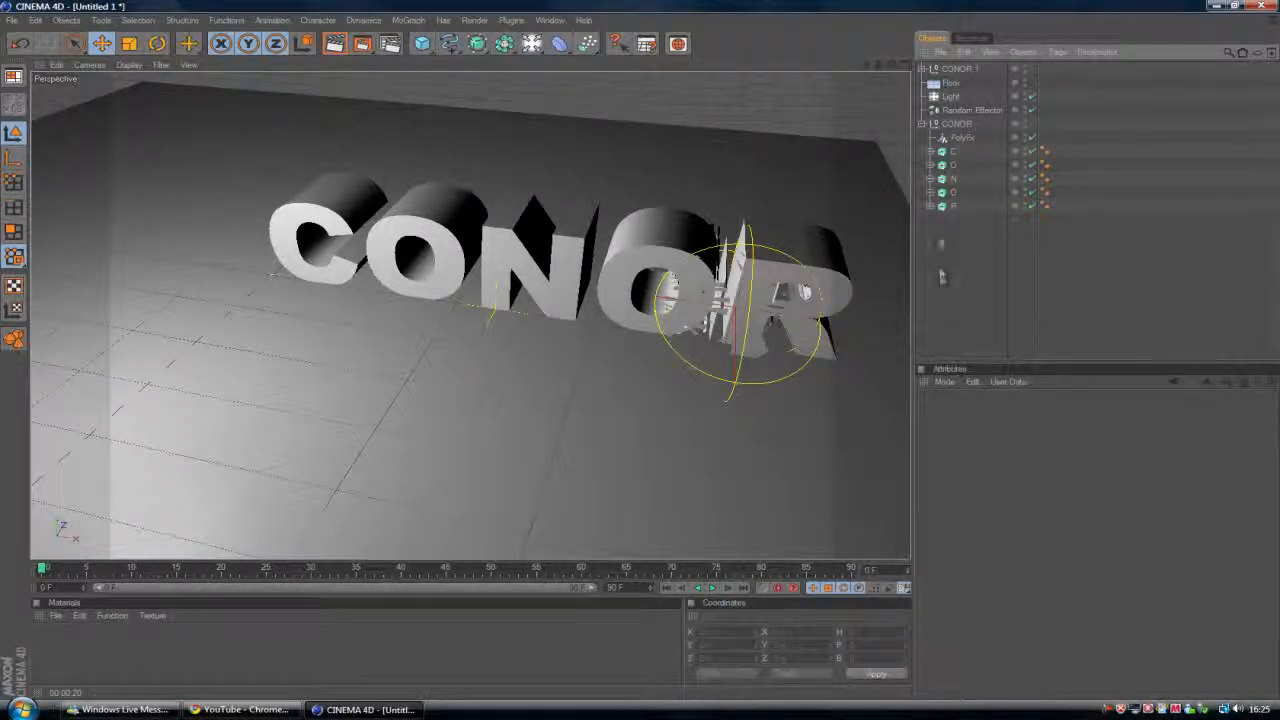
Slide the falloff sphere along the finished shattering 3D text to the outer edge of the letter R
{"action": "left_click", "coordinate": [958, 111]}
{"action": "left_click_drag", "start_coordinate": [876, 332], "coordinate": [950, 333]}
{"action": "left_click", "coordinate": [985, 298]}
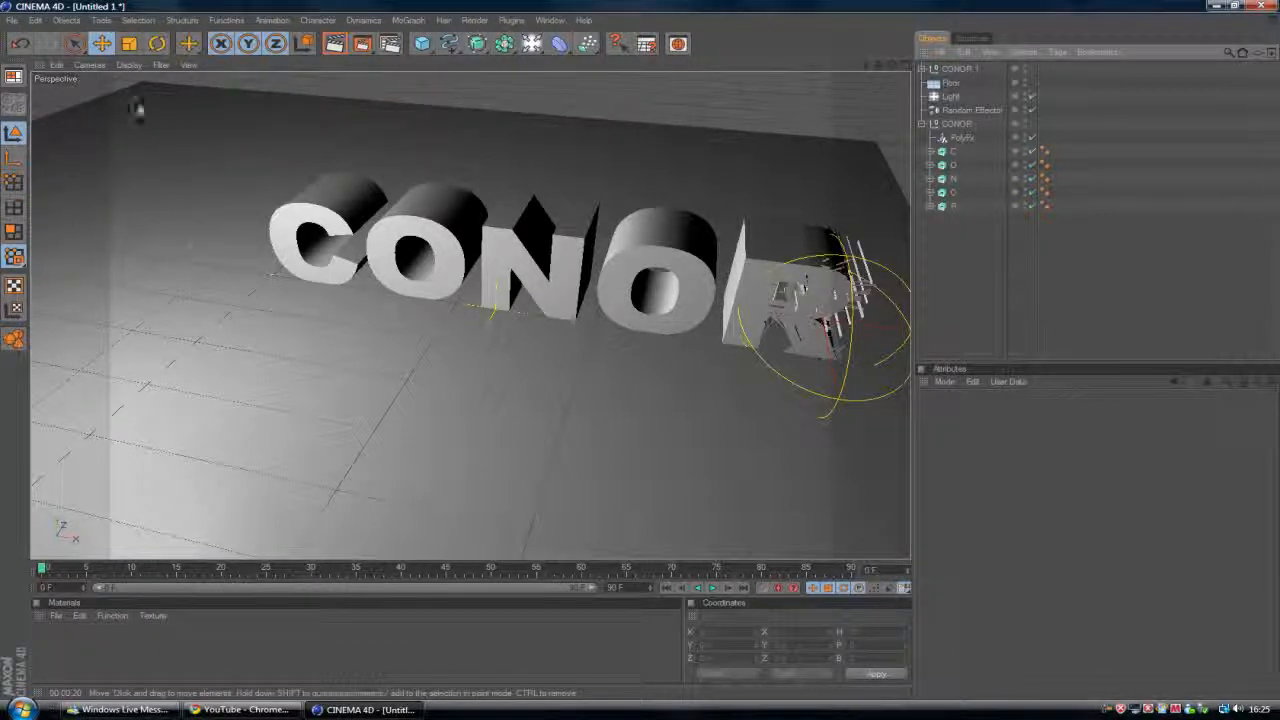
Create a new scene and add a MoGraph Text Object containing the same first name in capitals
{"action": "left_click", "coordinate": [11, 20]}
{"action": "left_click", "coordinate": [29, 45]}
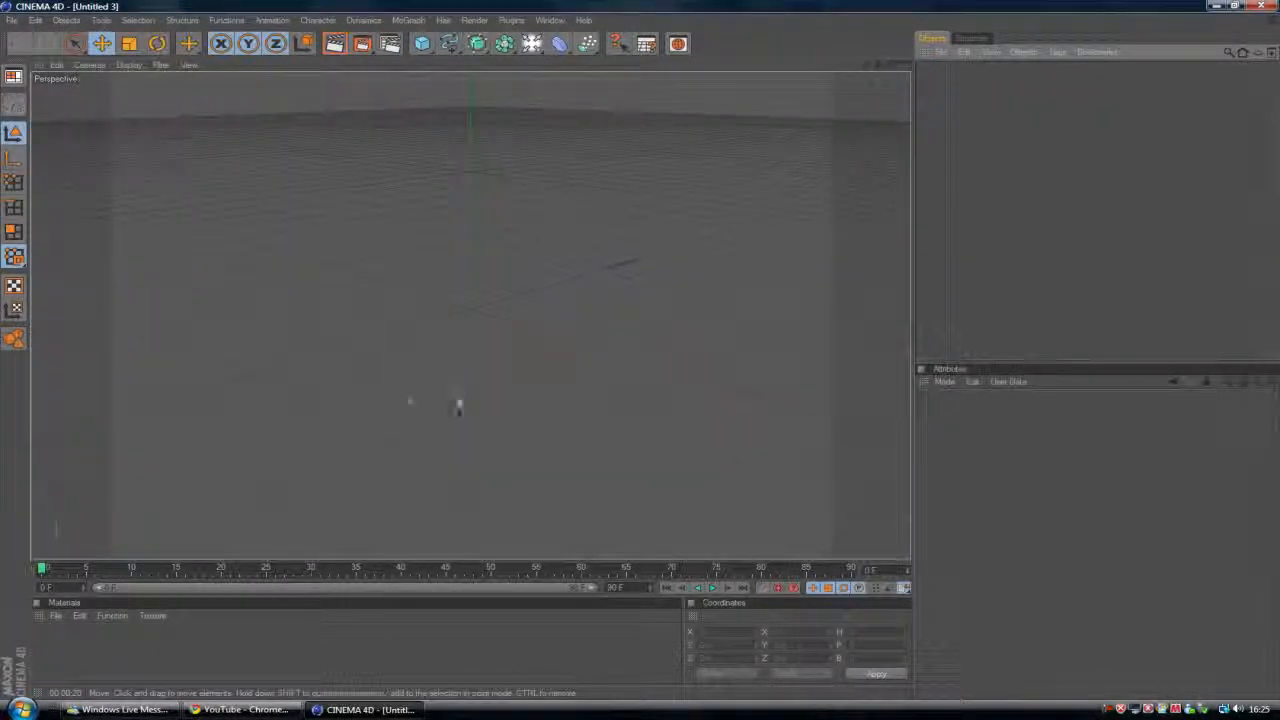
{"action": "left_click", "coordinate": [409, 20]}
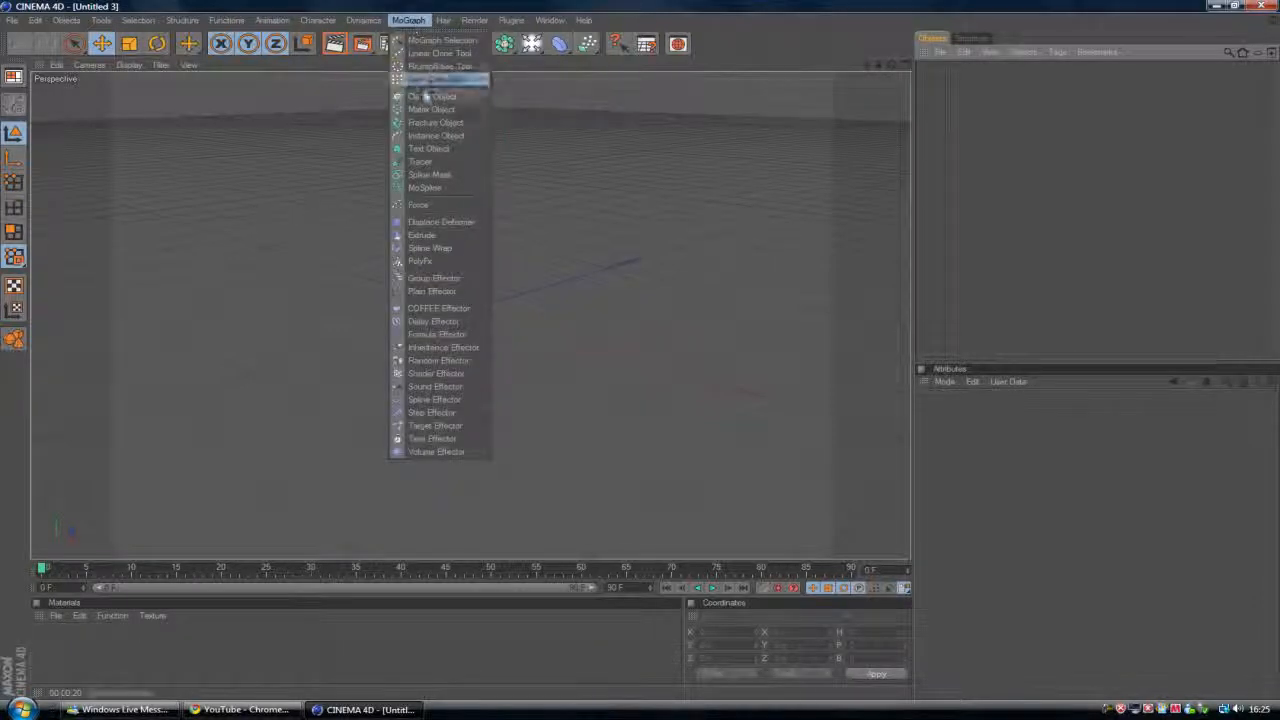
{"action": "left_click", "coordinate": [427, 148]}
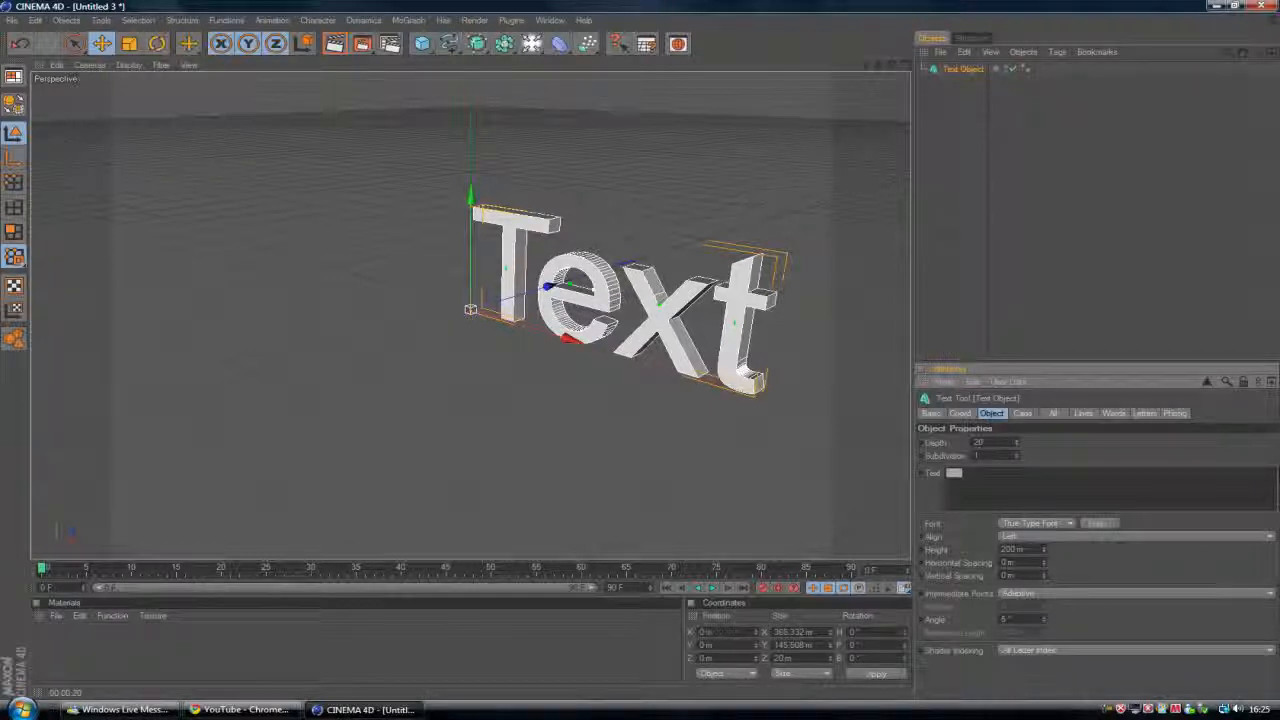
{"action": "type", "text": "CONOR"}
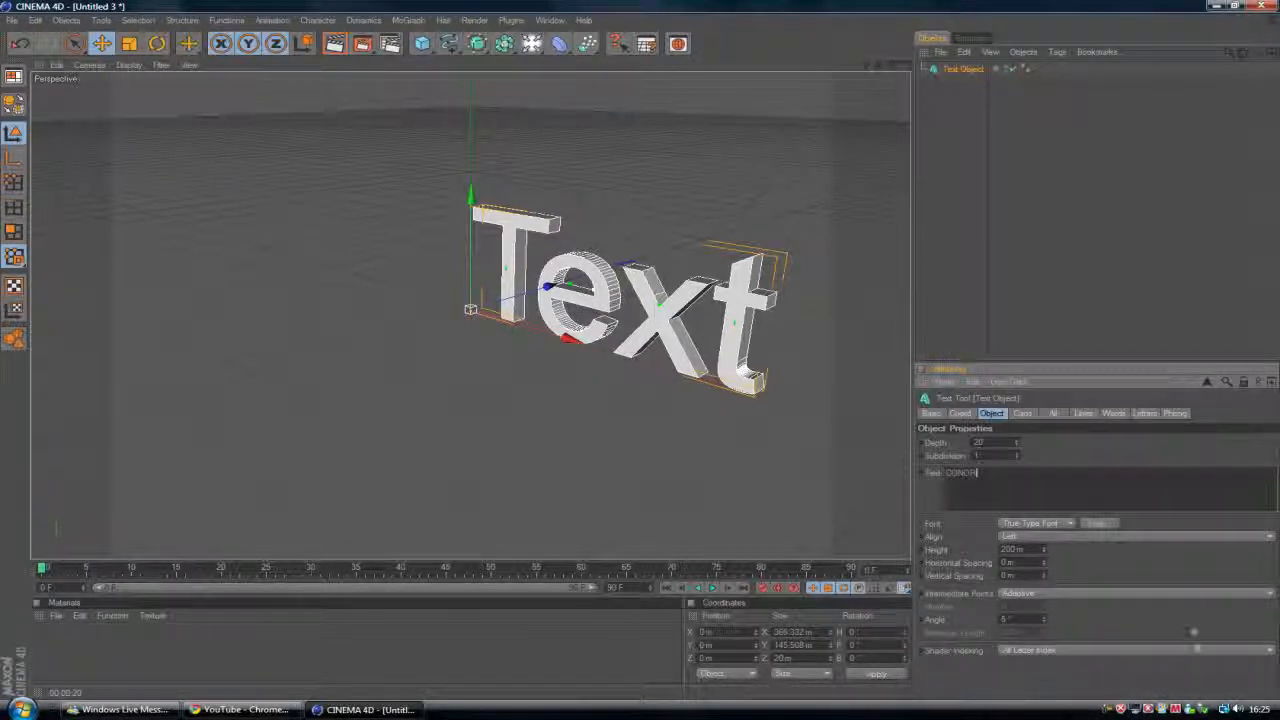
Give the 3D text a heavy bold typeface and set its extrusion depth to 130
{"action": "left_click", "coordinate": [1098, 523]}
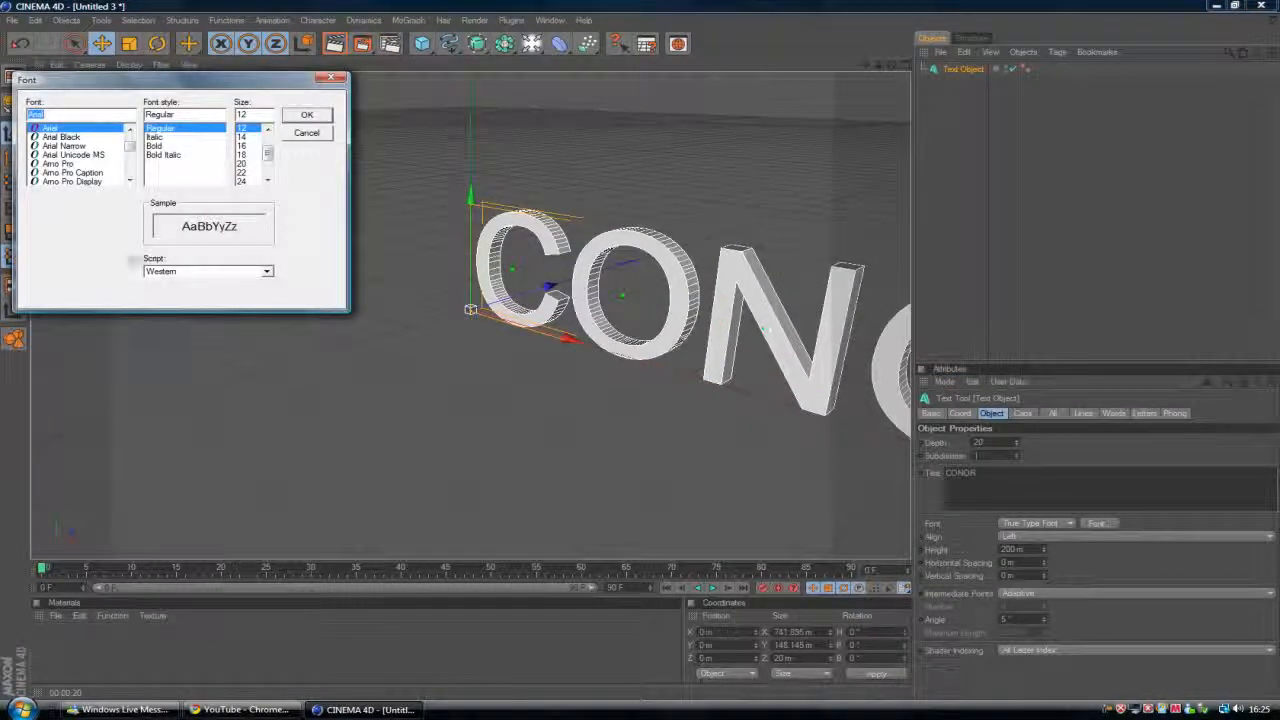
{"action": "type", "text": "AR"}
{"action": "left_click", "coordinate": [86, 148]}
{"action": "left_click", "coordinate": [306, 116]}
{"action": "left_click_drag", "start_coordinate": [998, 442], "coordinate": [920, 432]}
{"action": "type", "text": "200"}
{"action": "key", "text": "Return"}
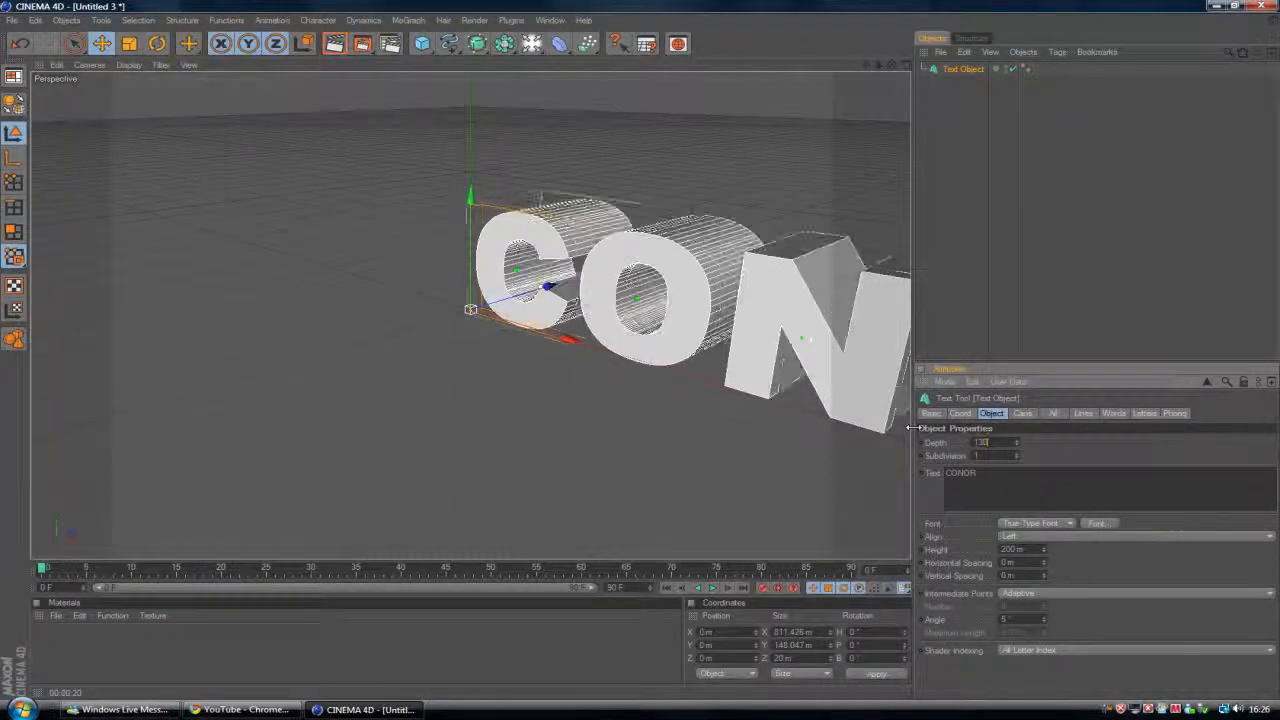
Try an Explosion FX deformer on the text by adding it and nesting it under the Text Object
{"action": "left_click", "coordinate": [954, 169]}
{"action": "mouse_move", "coordinate": [894, 70]}
{"action": "left_mouse_down"}
{"action": "mouse_move", "coordinate": [863, 66]}
{"action": "mouse_move", "coordinate": [893, 66]}
{"action": "left_mouse_up"}
{"action": "left_click", "coordinate": [952, 70]}
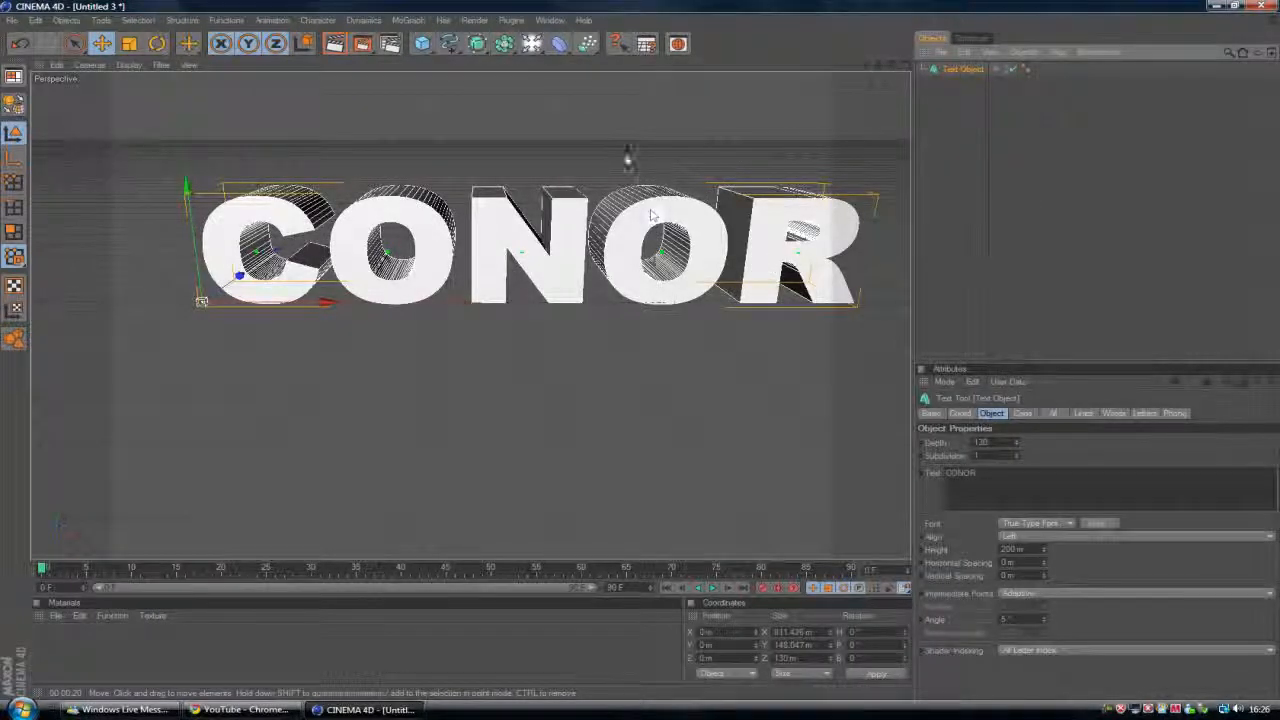
{"action": "left_click", "coordinate": [562, 45]}
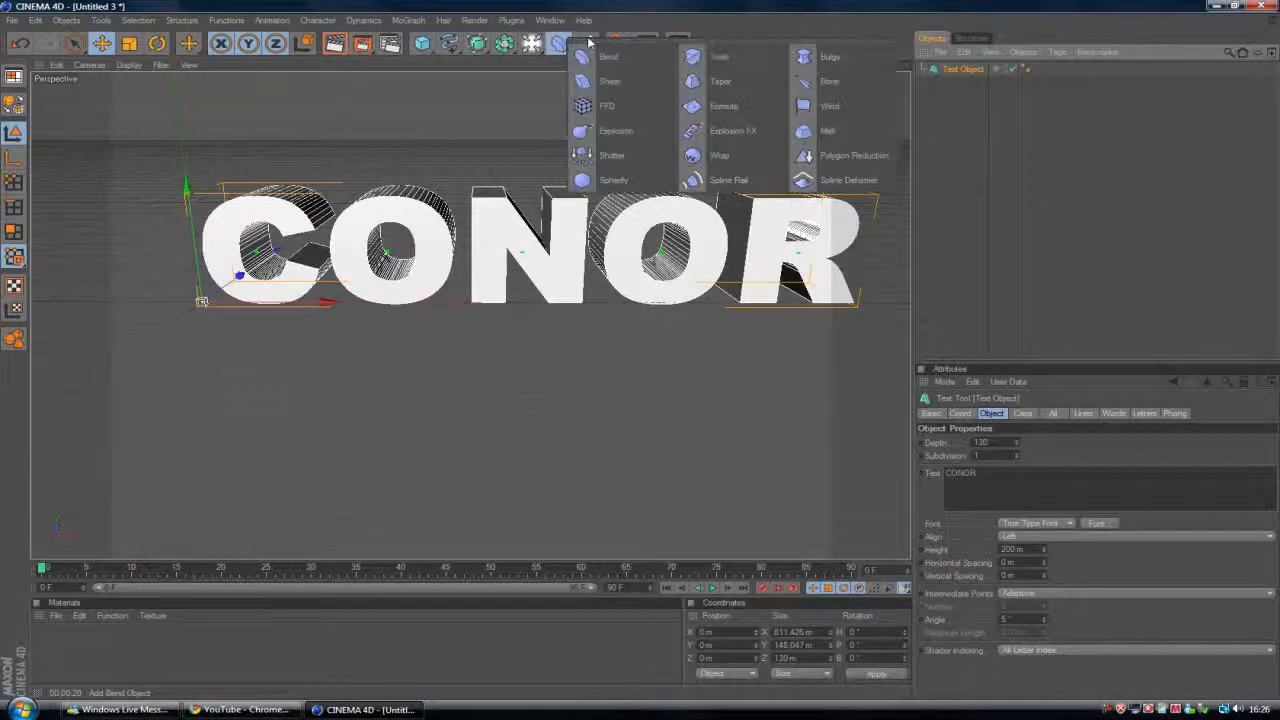
{"action": "left_click", "coordinate": [724, 131]}
{"action": "left_click_drag", "start_coordinate": [951, 72], "coordinate": [952, 85]}
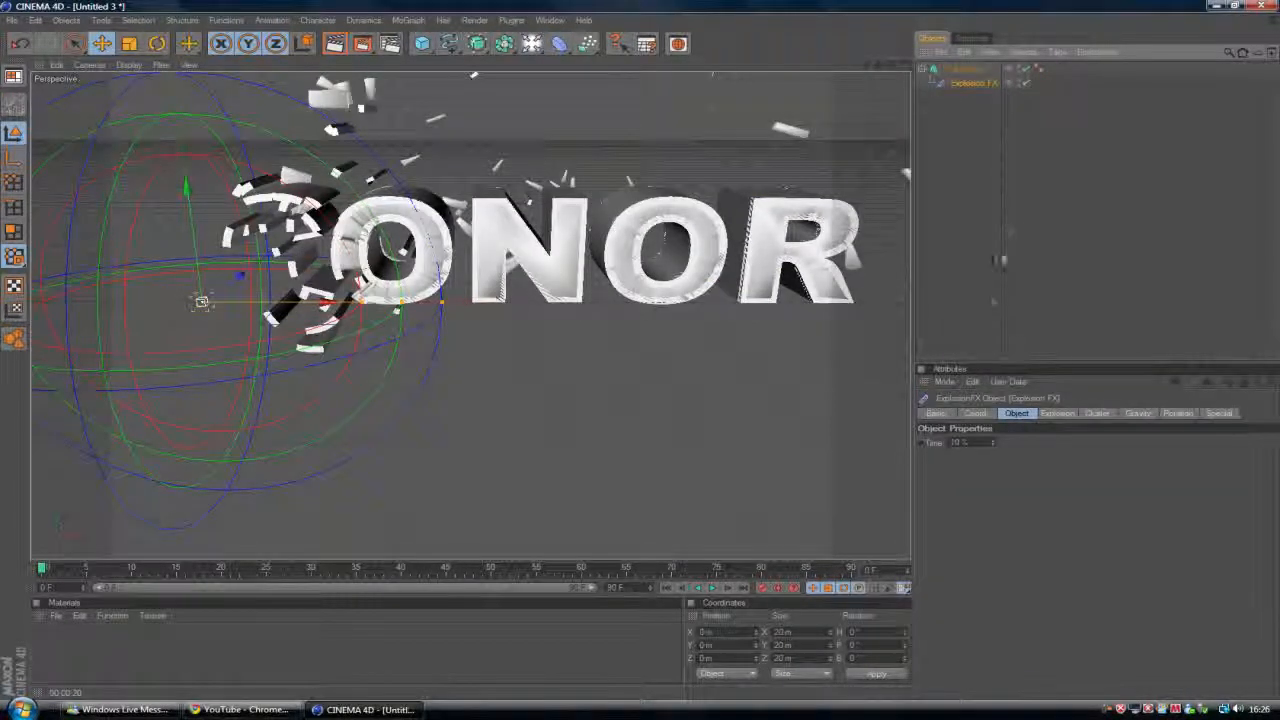
{"action": "left_click", "coordinate": [956, 91]}
{"action": "left_click", "coordinate": [962, 84]}
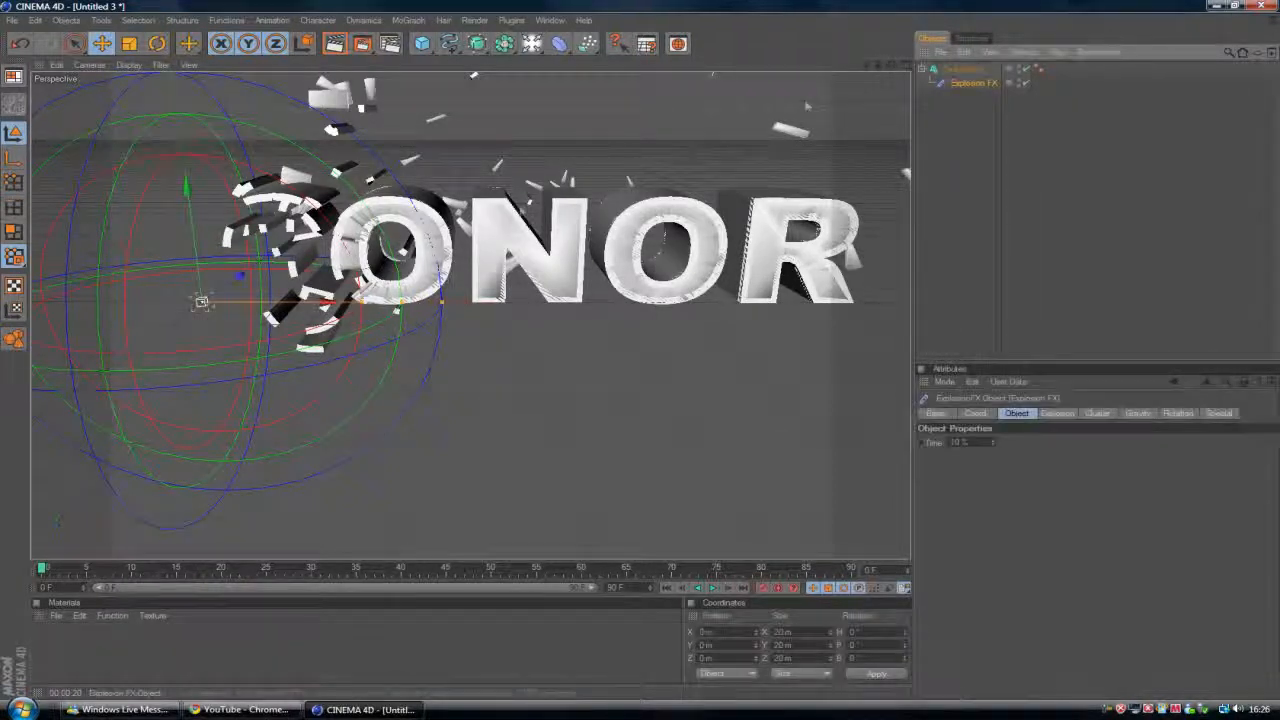
Move the Explosion FX deformer along the X axis from the first letter to the start of the letter N
{"action": "left_click_drag", "start_coordinate": [326, 304], "coordinate": [452, 303]}
{"action": "left_click_drag", "start_coordinate": [203, 299], "coordinate": [206, 302]}
{"action": "left_click_drag", "start_coordinate": [345, 302], "coordinate": [474, 302]}
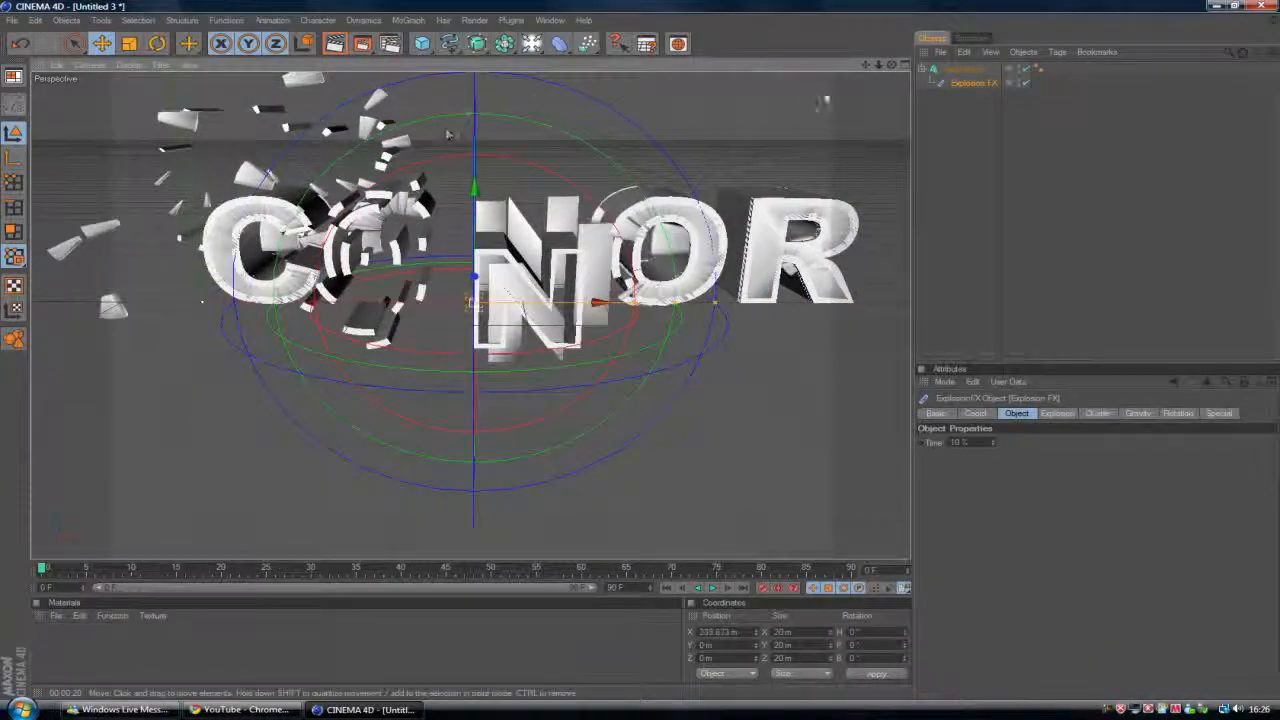
Take the Explosion FX deformer out of the Text Object and delete it
{"action": "left_click_drag", "start_coordinate": [968, 149], "coordinate": [968, 147]}
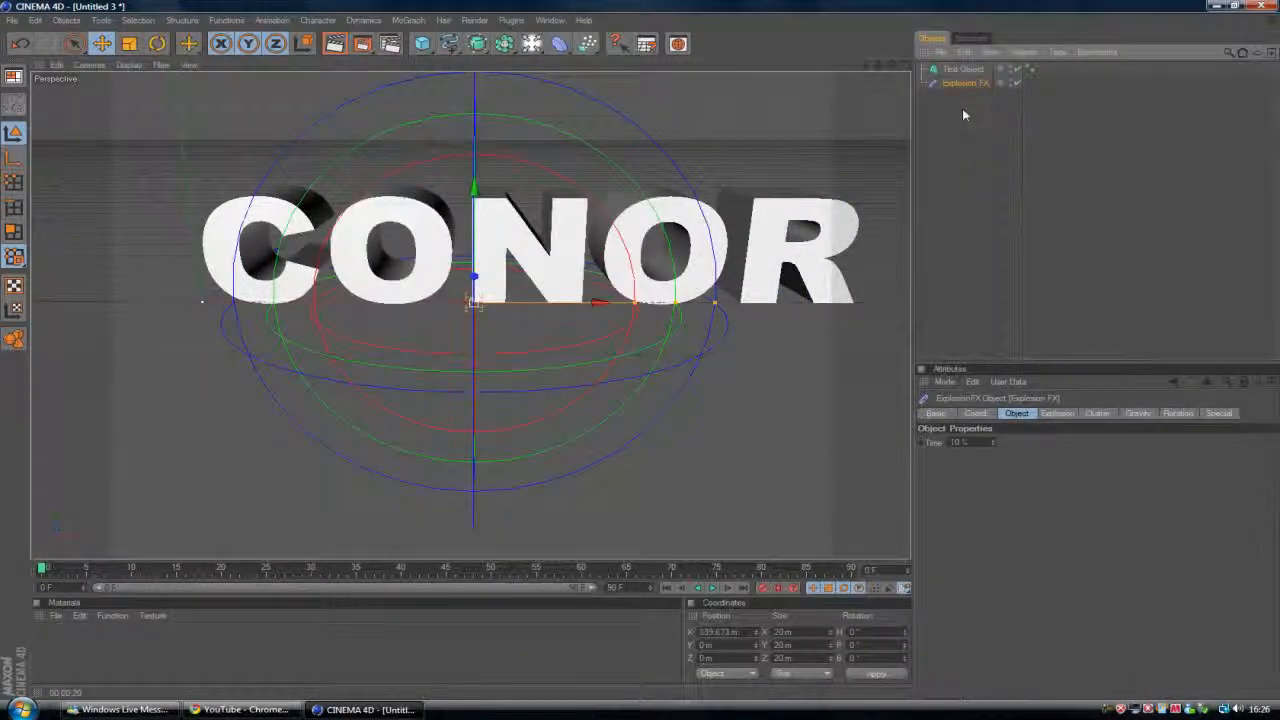
{"action": "key", "text": "Delete"}
{"action": "left_click", "coordinate": [960, 149]}
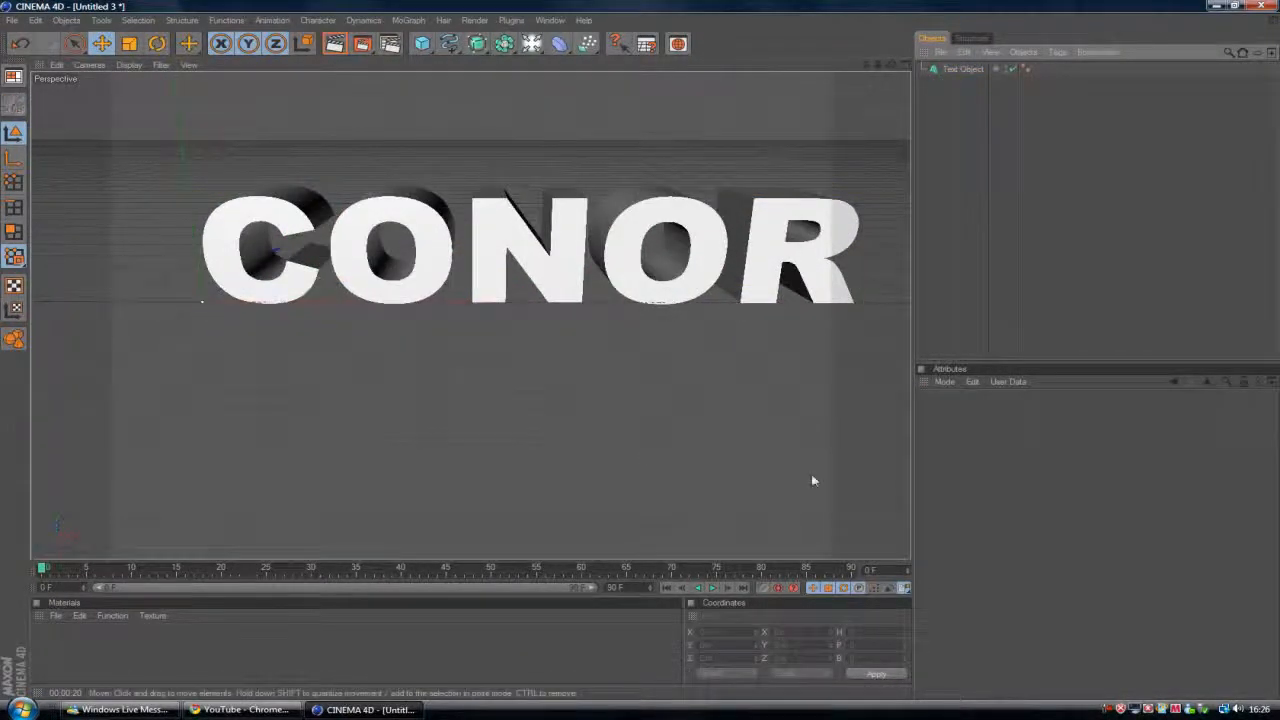
Make the Text Object editable and expand its hierarchy down to the individual letter objects
{"action": "left_click", "coordinate": [972, 69]}
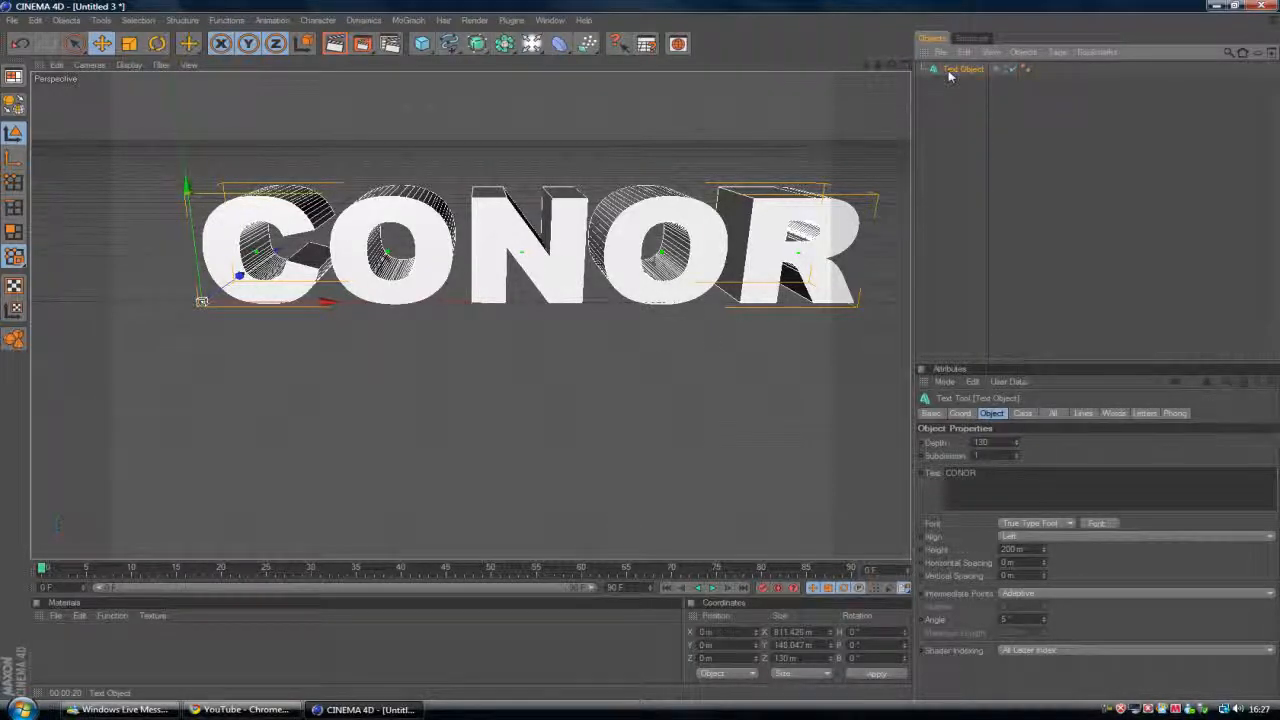
{"action": "key", "text": "c"}
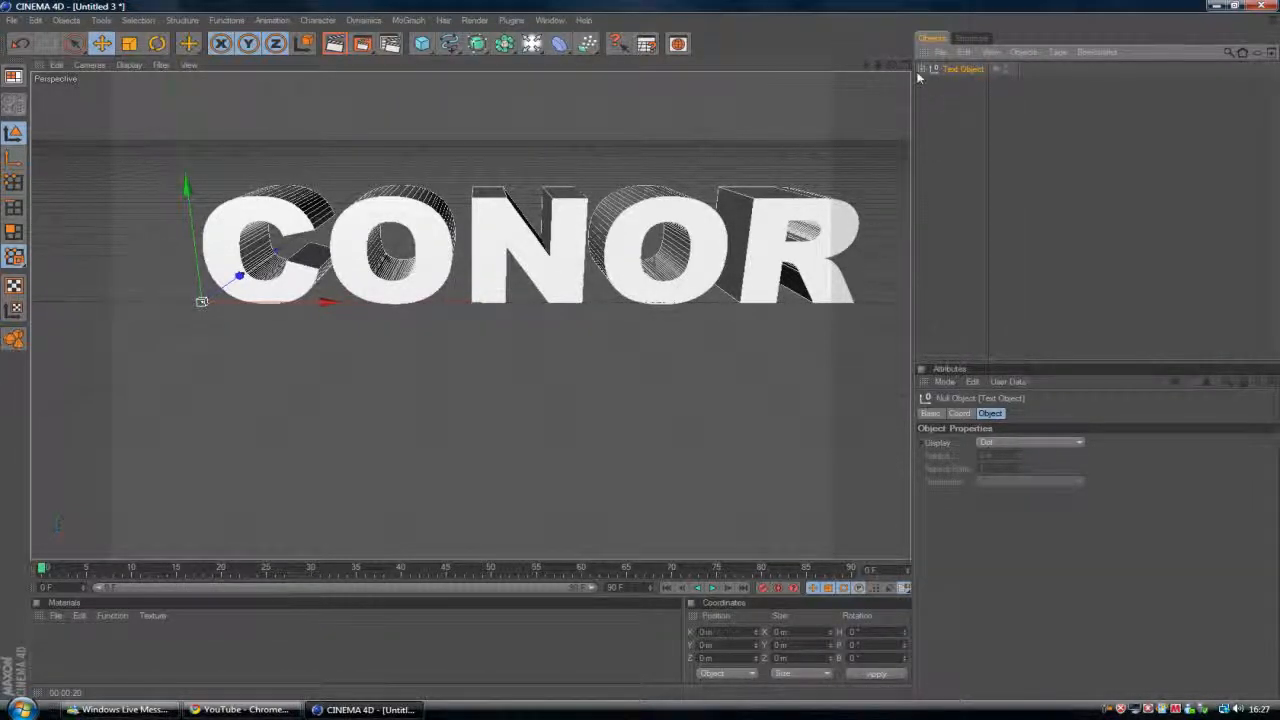
{"action": "left_click", "coordinate": [921, 67]}
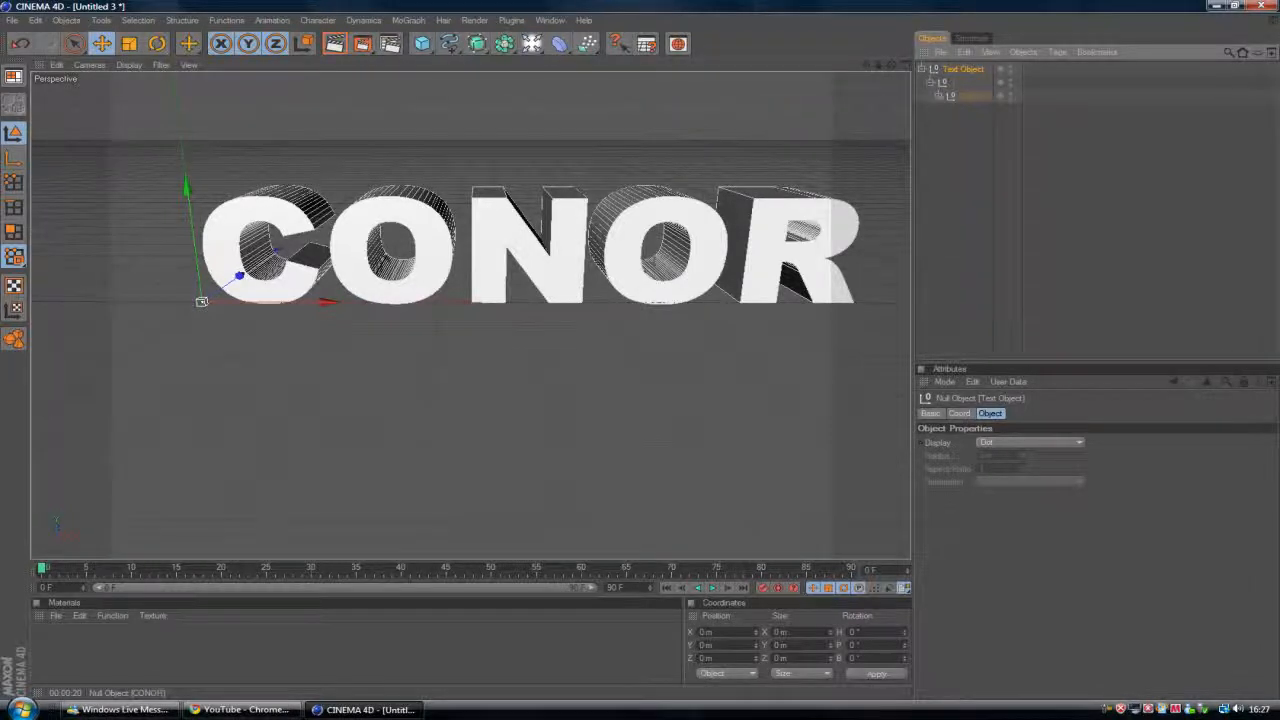
{"action": "left_click", "coordinate": [937, 96]}
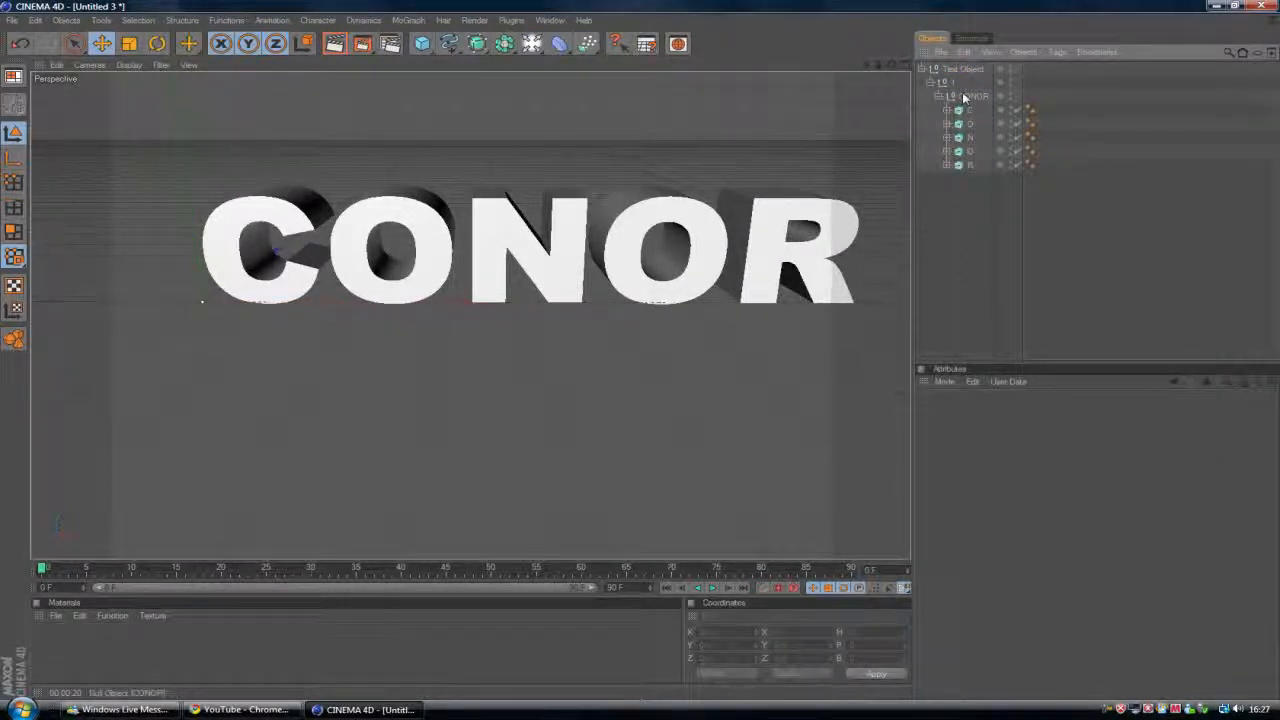
Move the word group with its five letters out of the hierarchy and delete the leftover Text Object null
{"action": "left_click", "coordinate": [968, 97]}
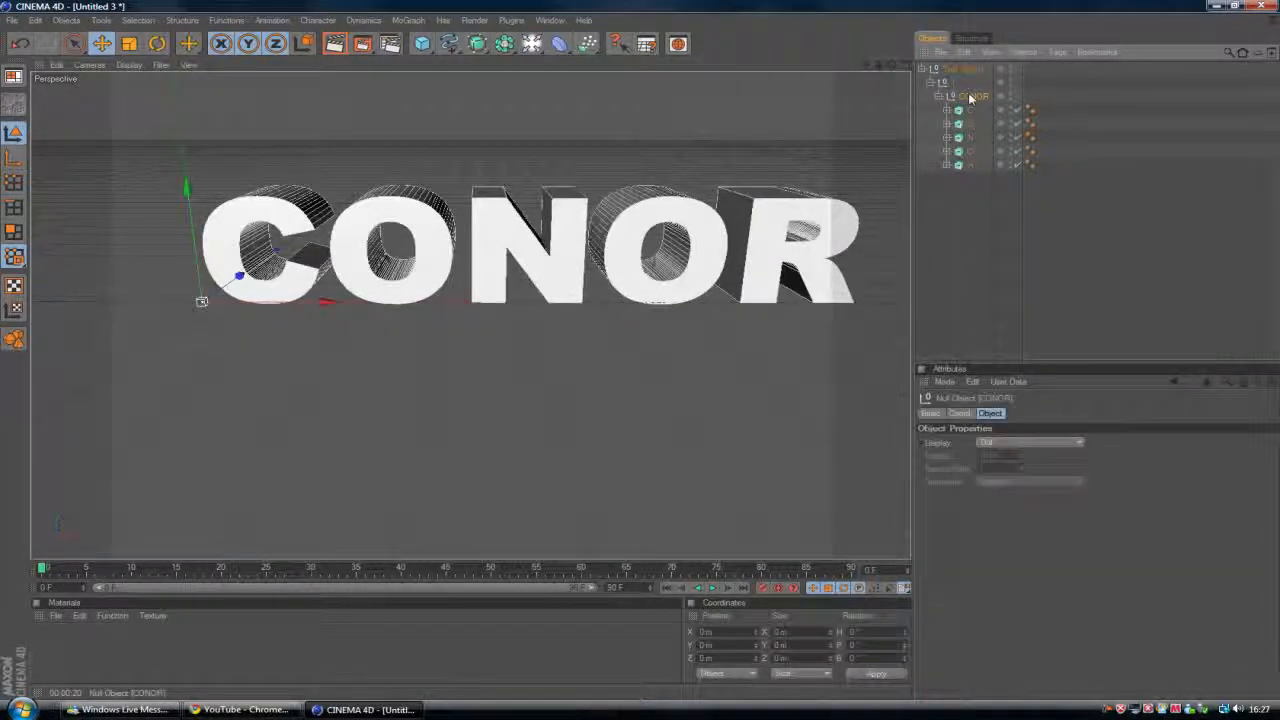
{"action": "left_click", "coordinate": [968, 165], "text": "shift"}
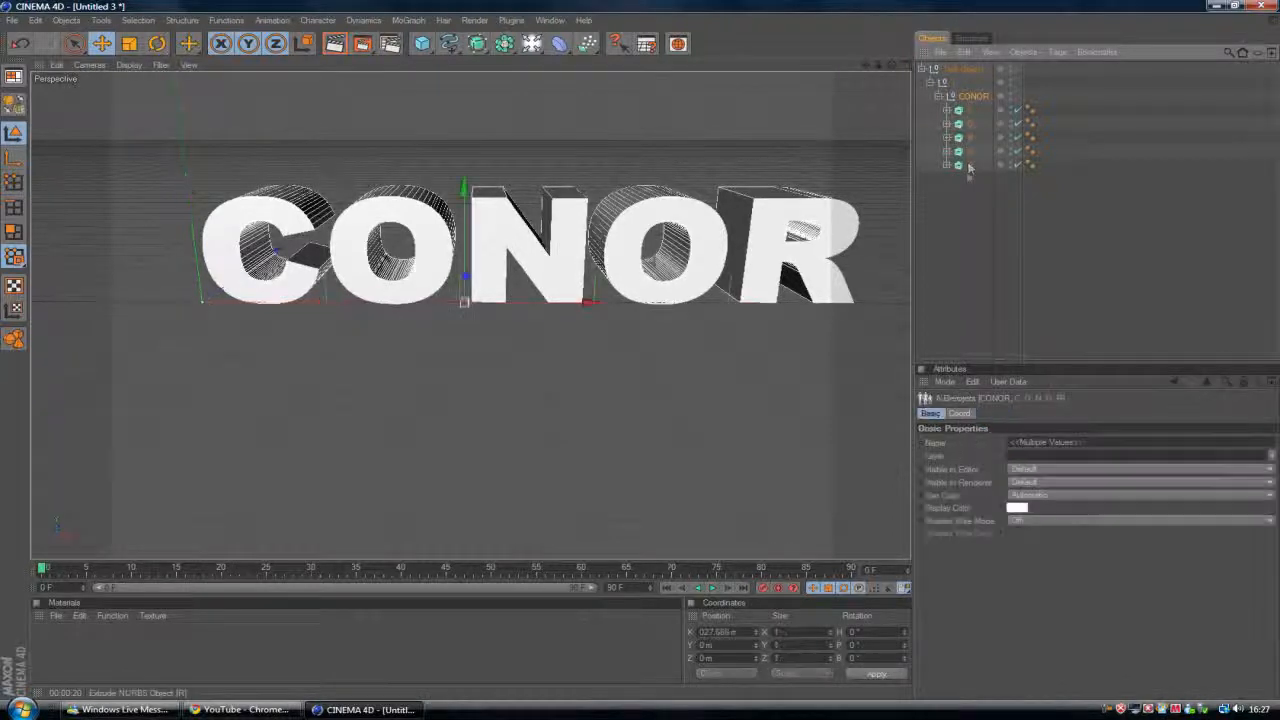
{"action": "left_click_drag", "start_coordinate": [968, 168], "coordinate": [960, 252]}
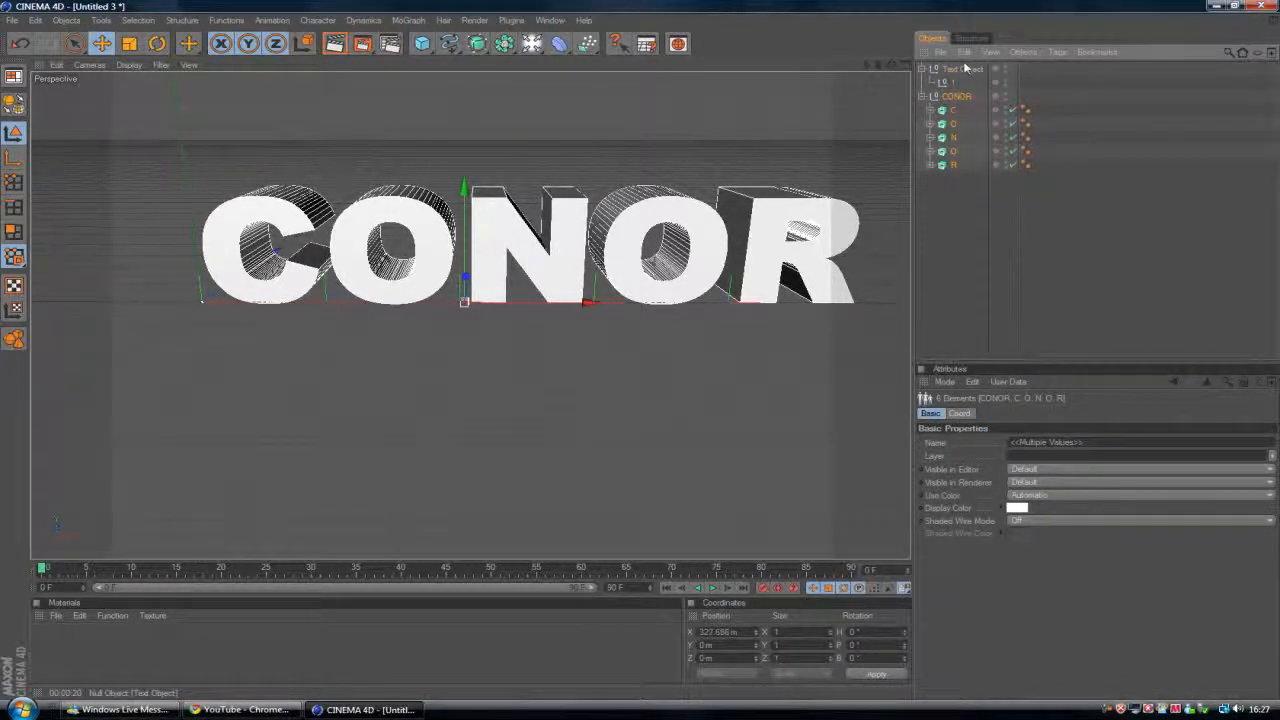
{"action": "left_click", "coordinate": [960, 70]}
{"action": "key", "text": "Delete"}
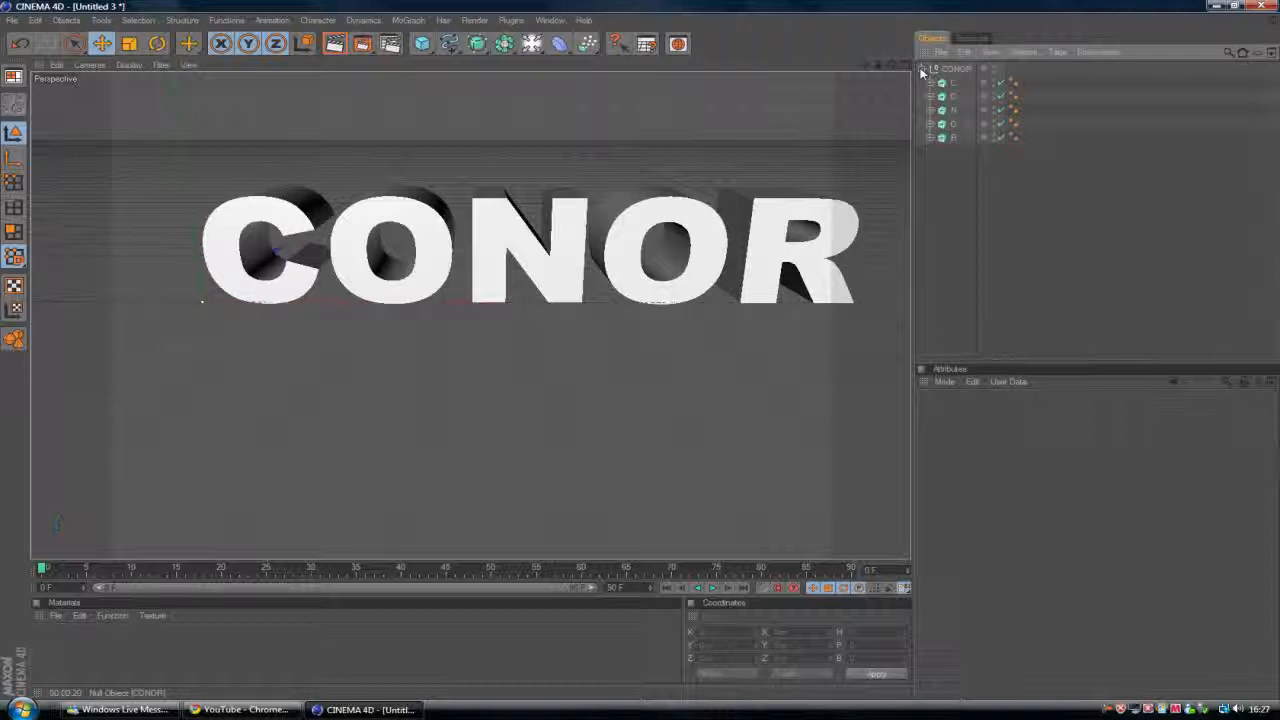
{"action": "left_click", "coordinate": [922, 70]}
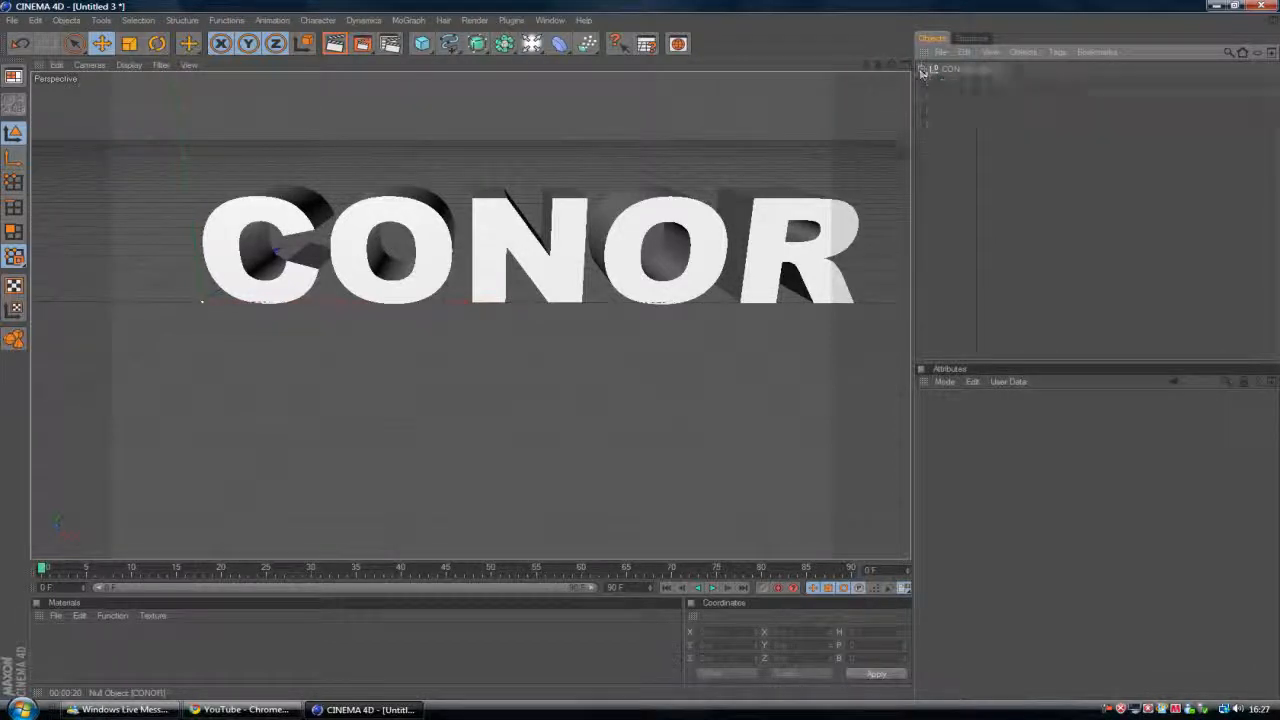
Add a MoGraph PolyFX object and make it a child of the word group, above the letters
{"action": "left_click", "coordinate": [955, 69]}
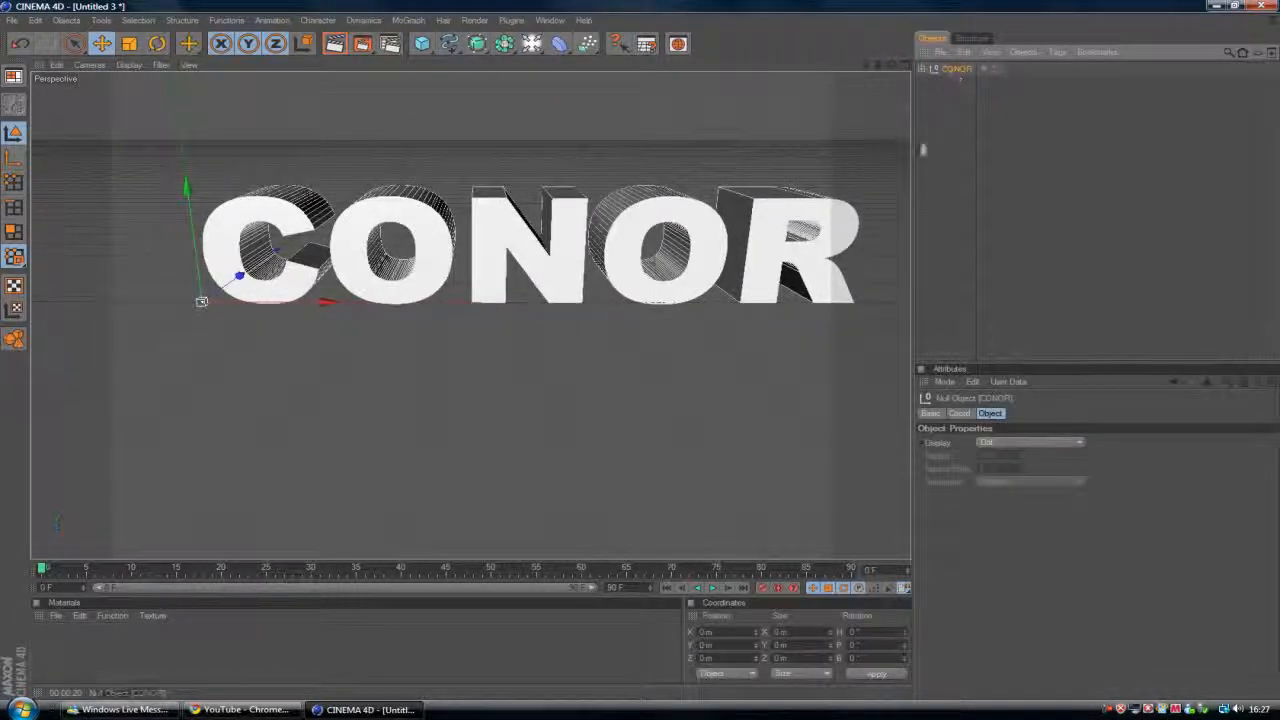
{"action": "left_click", "coordinate": [409, 20]}
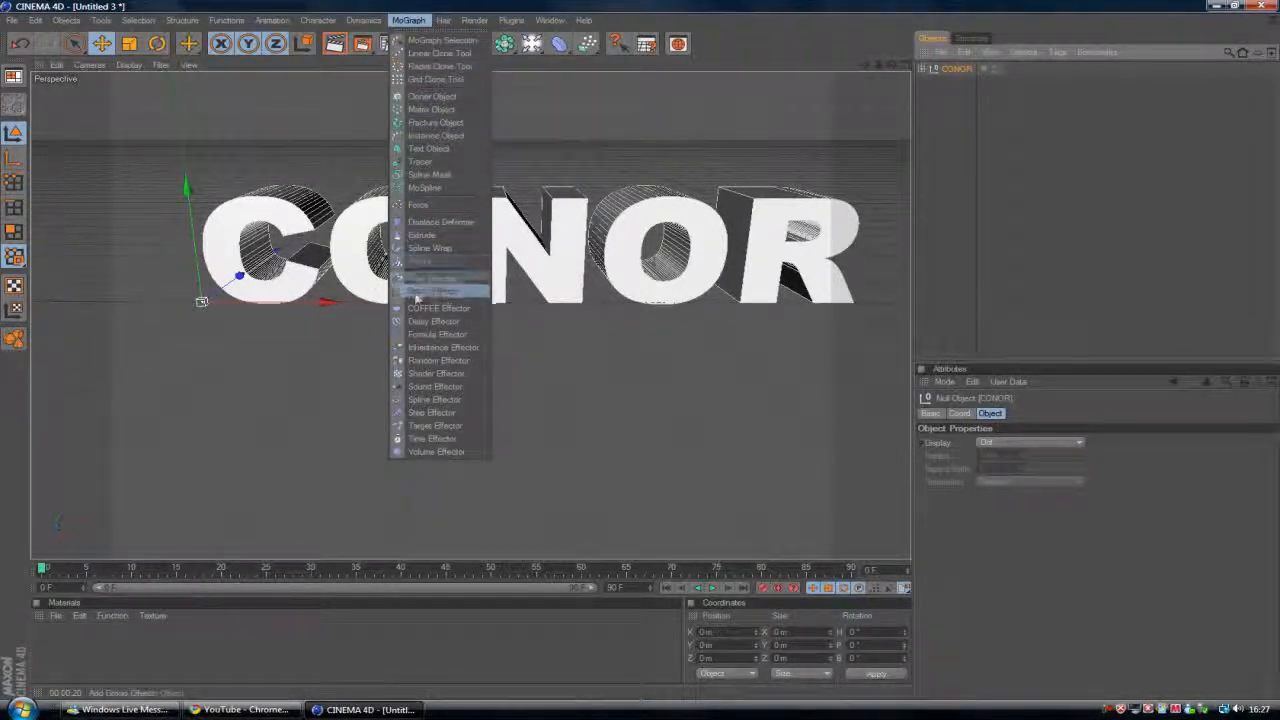
{"action": "left_click", "coordinate": [420, 261]}
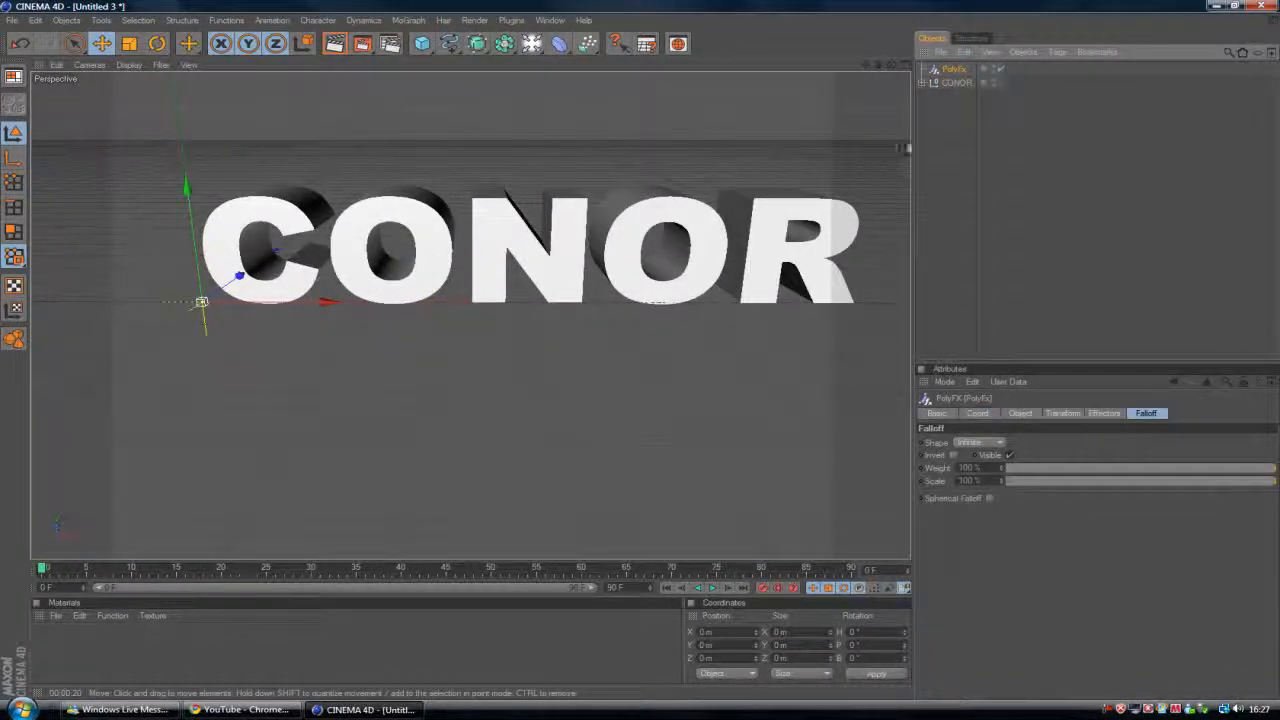
{"action": "left_click_drag", "start_coordinate": [952, 70], "coordinate": [955, 87]}
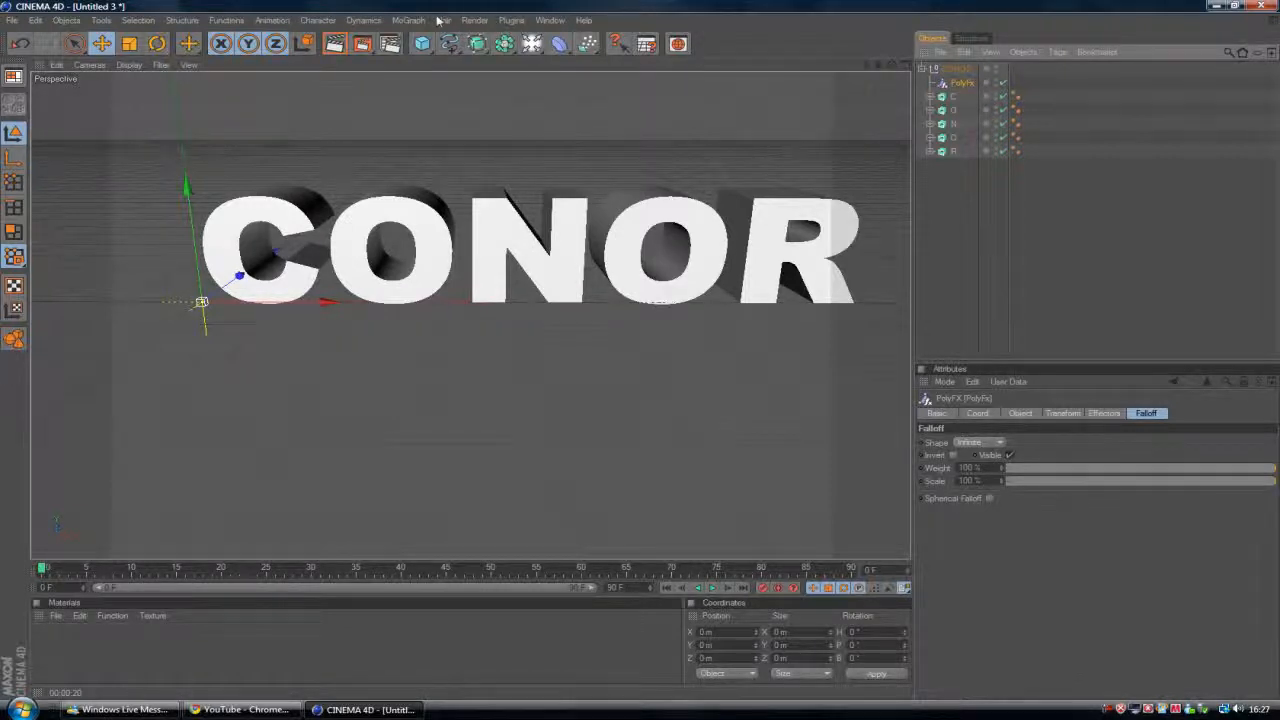
Add a Random Effector for the PolyFX, offset about 17 m along X, and render the view as a preview
{"action": "left_click", "coordinate": [407, 20]}
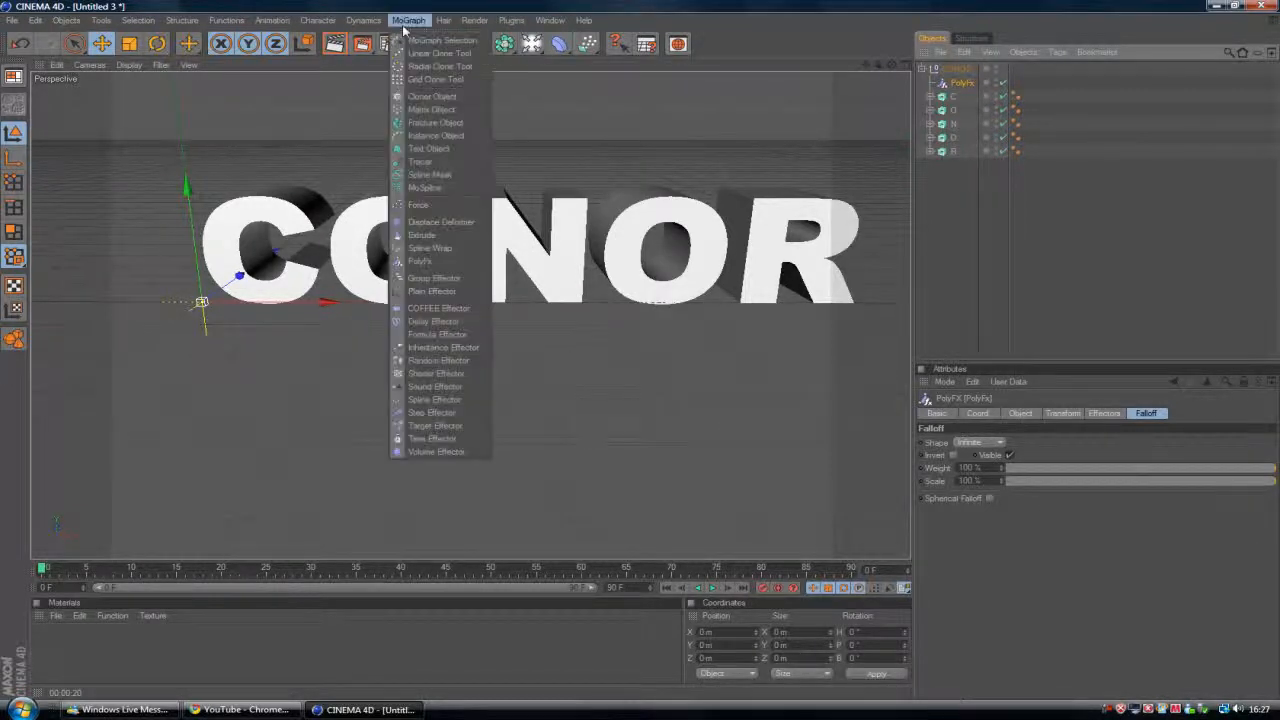
{"action": "left_click", "coordinate": [440, 361]}
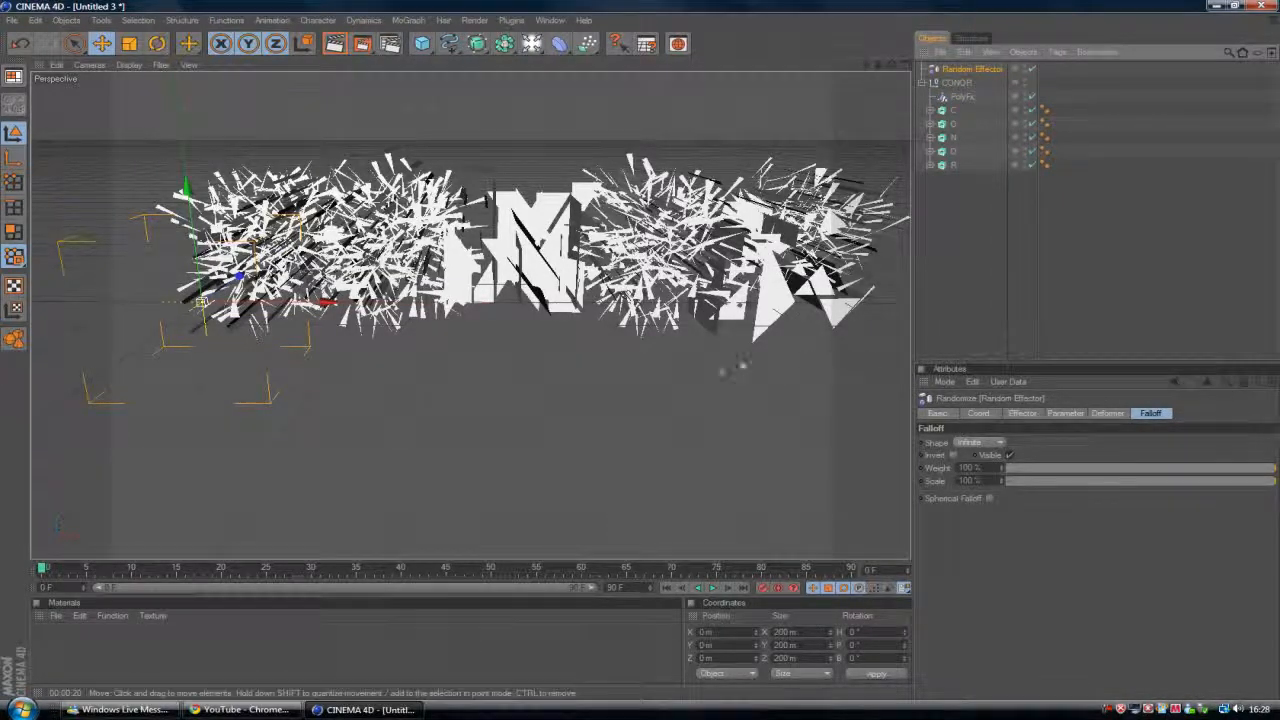
{"action": "left_click_drag", "start_coordinate": [322, 304], "coordinate": [338, 304]}
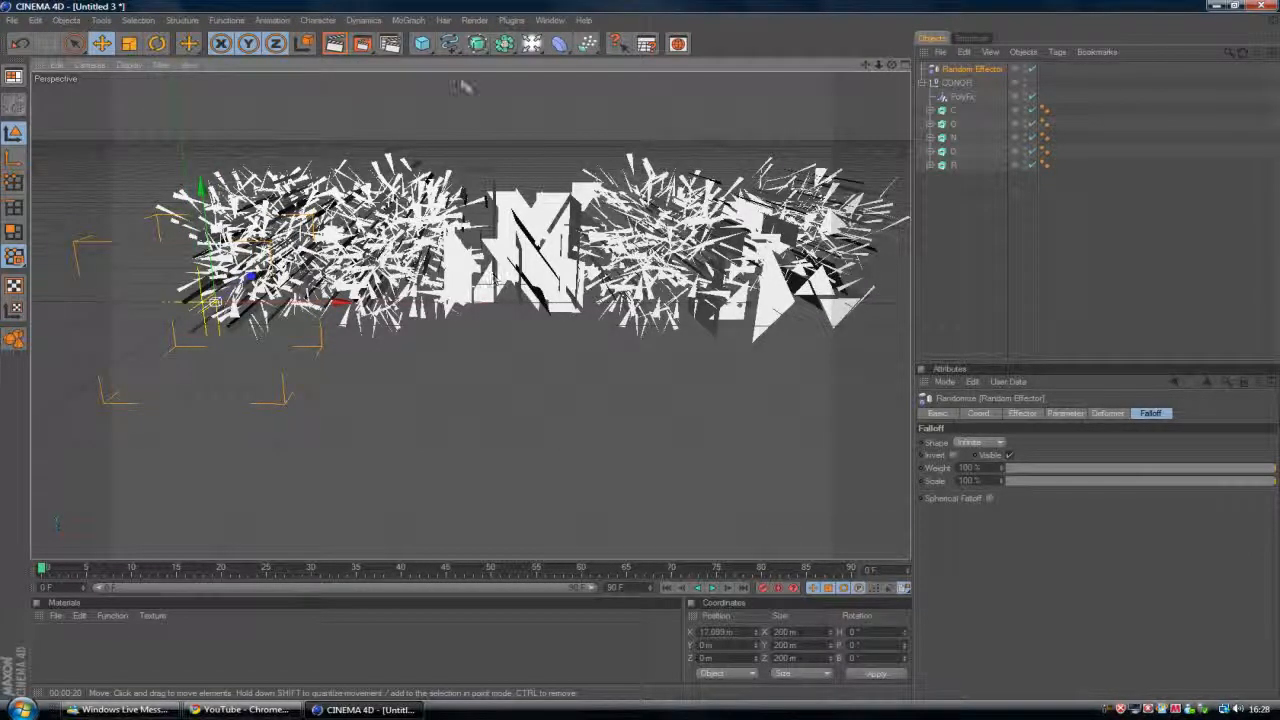
{"action": "left_click", "coordinate": [335, 43]}
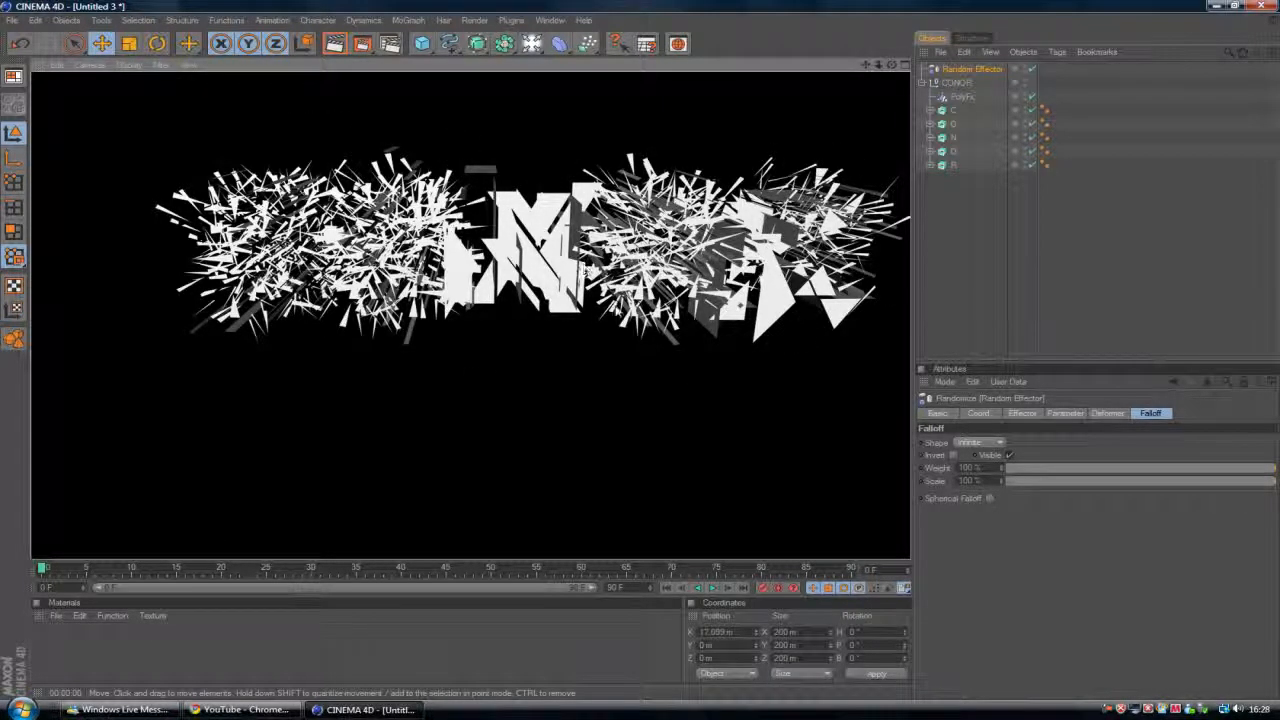
Set the PolyFX object's falloff shape to Sphere
{"action": "left_click", "coordinate": [960, 97]}
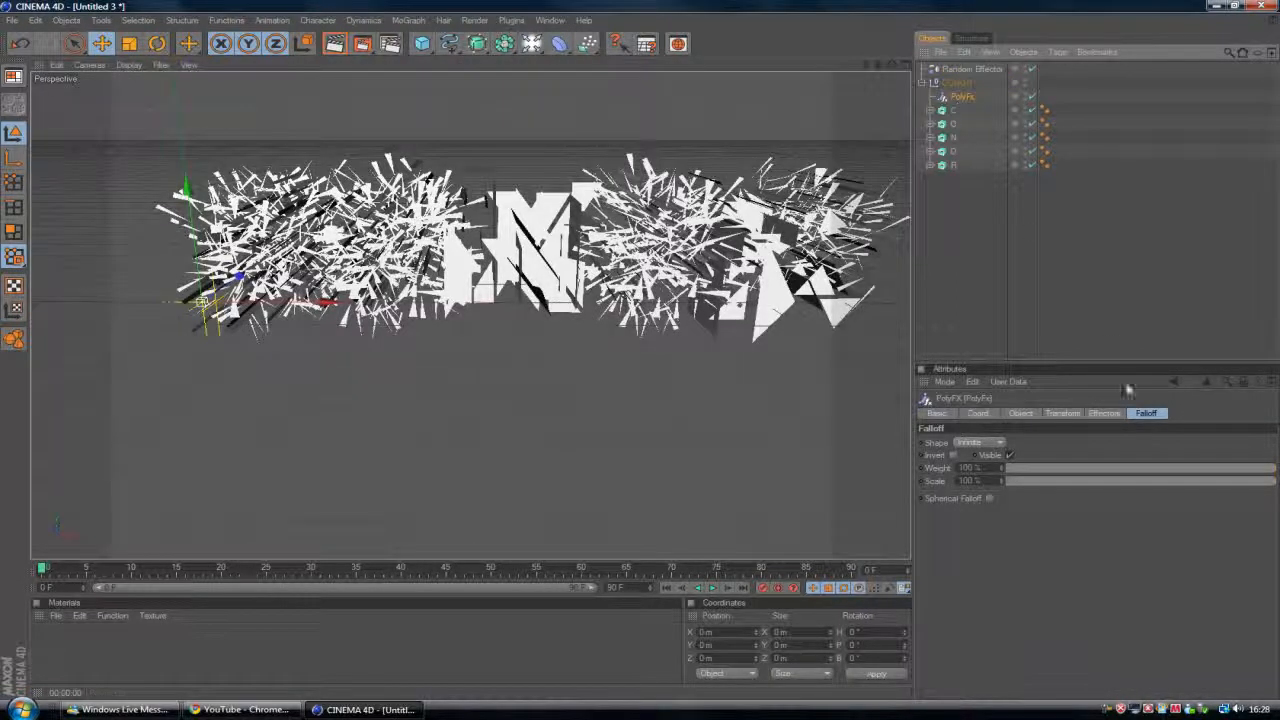
{"action": "left_click", "coordinate": [997, 443]}
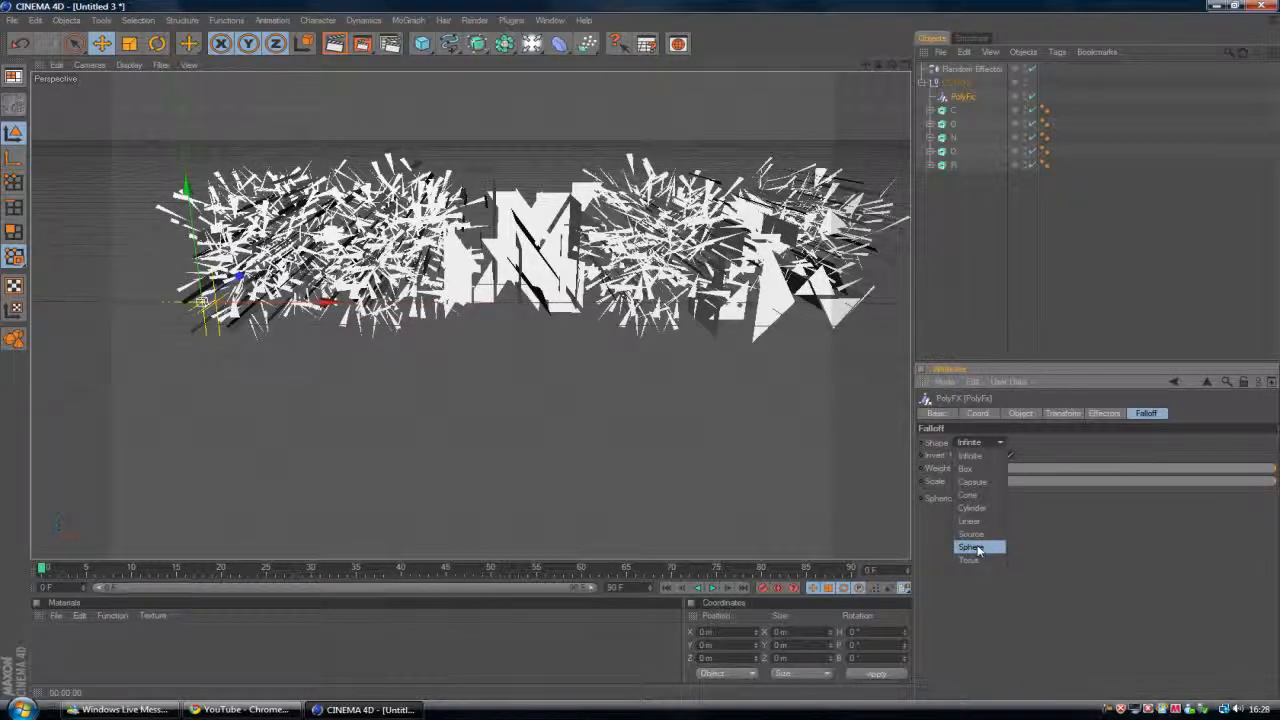
{"action": "left_click", "coordinate": [970, 547]}
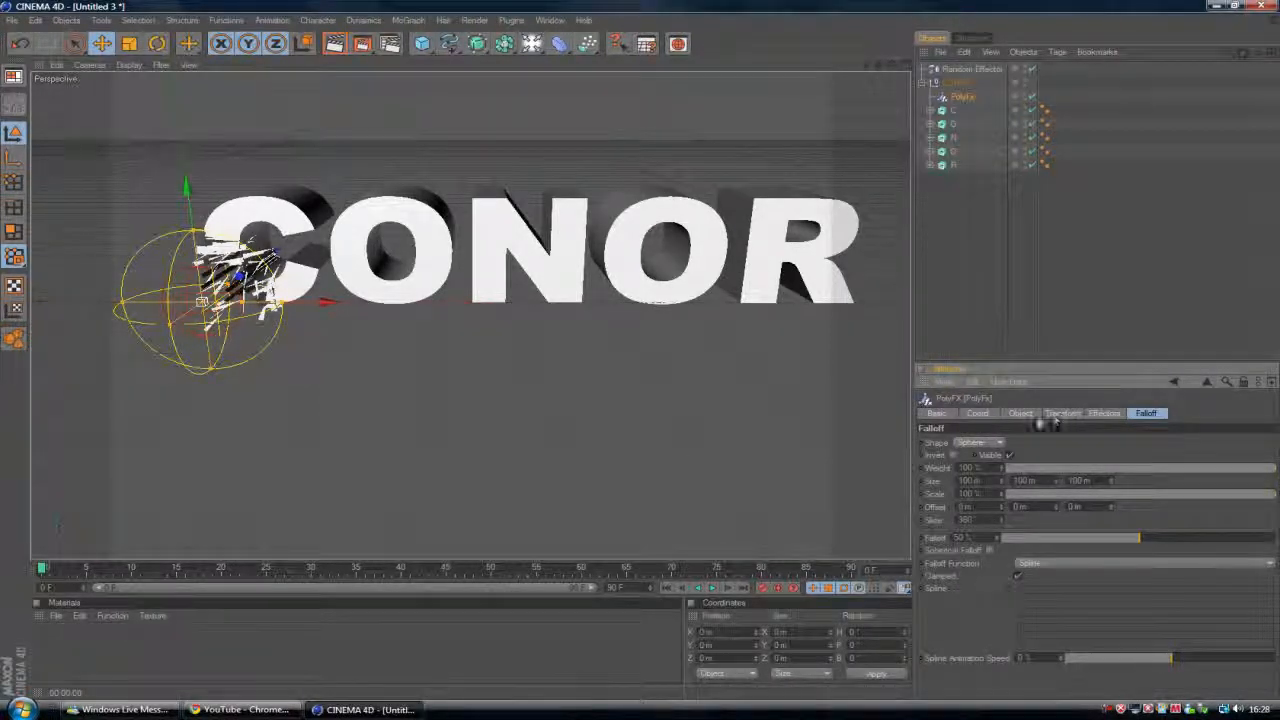
Switch the PolyFX falloff to Cone, raise it to about 35 m in Y and move it along X across the letters
{"action": "left_click", "coordinate": [988, 442]}
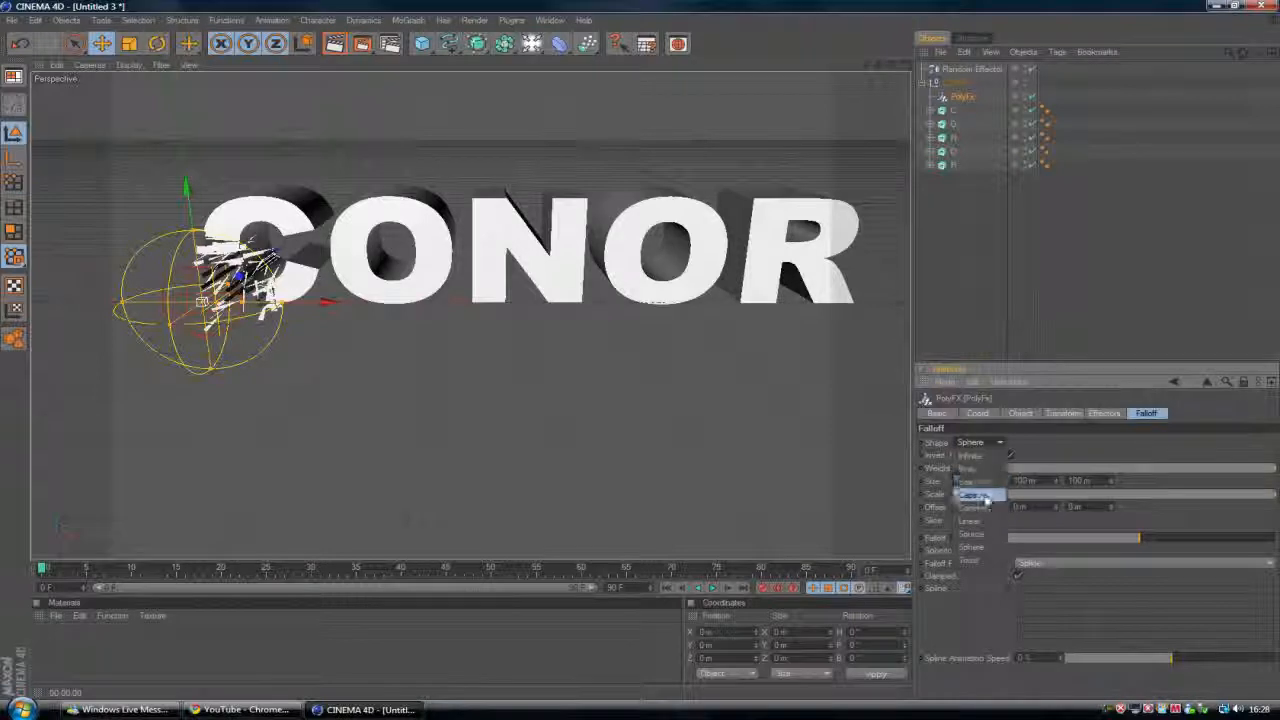
{"action": "left_click", "coordinate": [985, 495]}
{"action": "left_click_drag", "start_coordinate": [186, 190], "coordinate": [183, 163]}
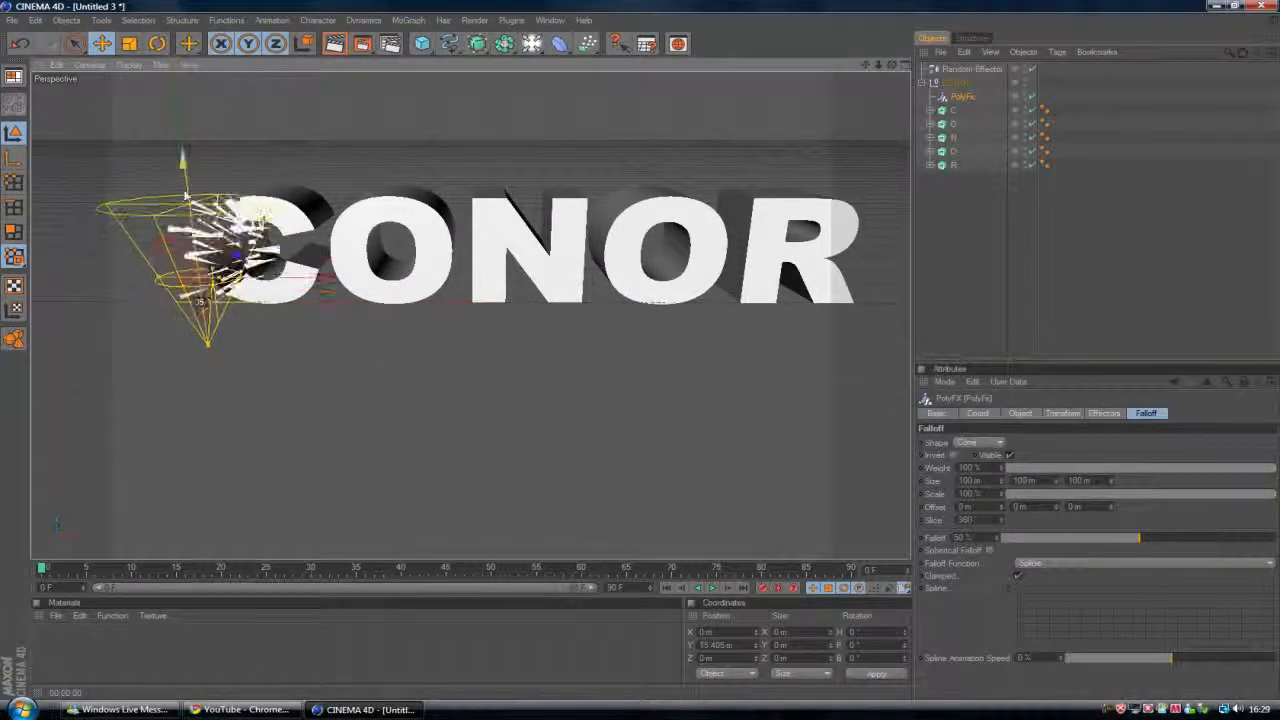
{"action": "left_click_drag", "start_coordinate": [305, 278], "coordinate": [510, 278]}
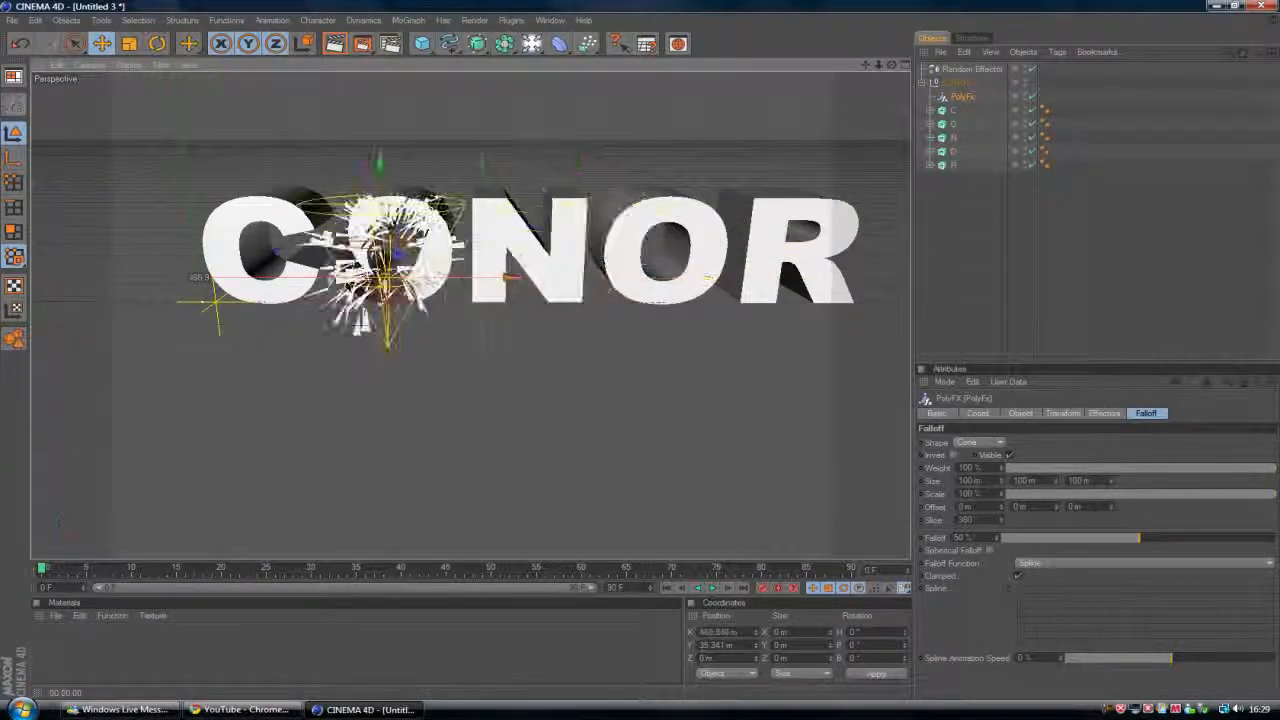
Set the PolyFX falloff shape to Sphere, position it over the first letter at about 51 m in X, and render a preview
{"action": "left_click", "coordinate": [978, 442]}
{"action": "left_click", "coordinate": [988, 547]}
{"action": "left_click_drag", "start_coordinate": [510, 278], "coordinate": [240, 278]}
{"action": "mouse_move", "coordinate": [380, 277]}
{"action": "left_mouse_down"}
{"action": "mouse_move", "coordinate": [560, 277]}
{"action": "mouse_move", "coordinate": [370, 277]}
{"action": "left_mouse_up"}
{"action": "left_click", "coordinate": [1040, 277]}
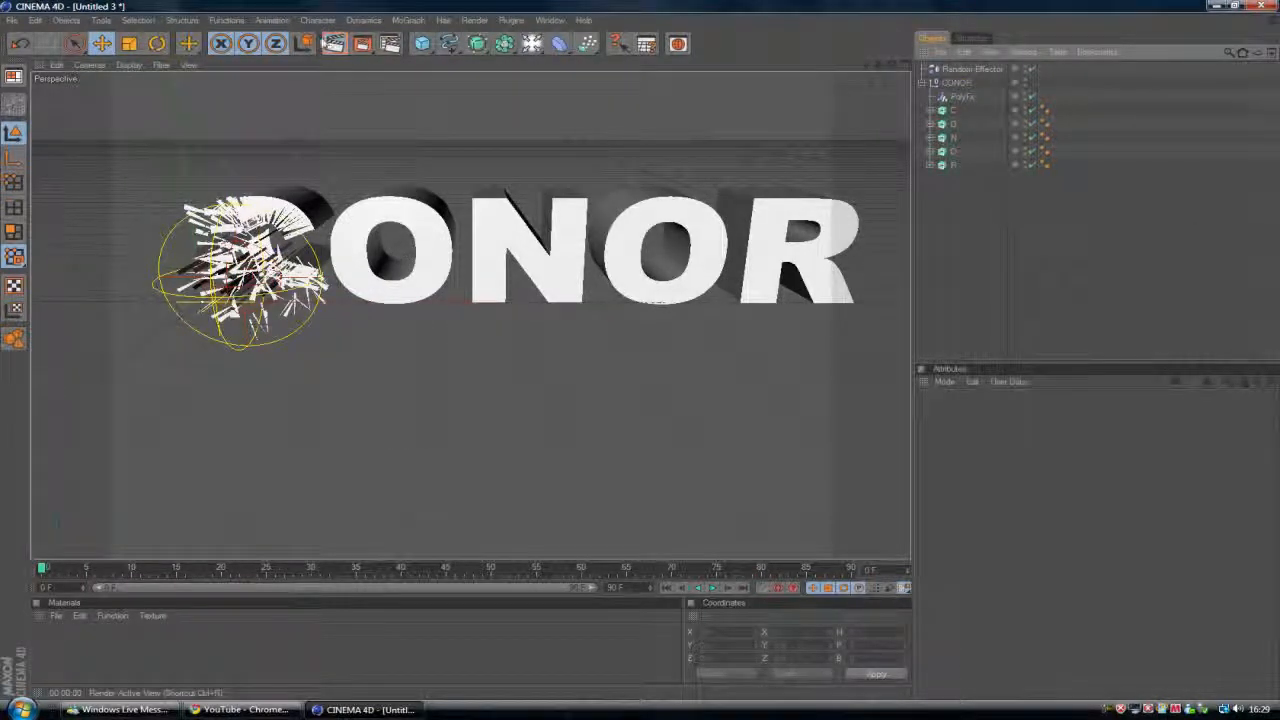
{"action": "left_click", "coordinate": [334, 43]}
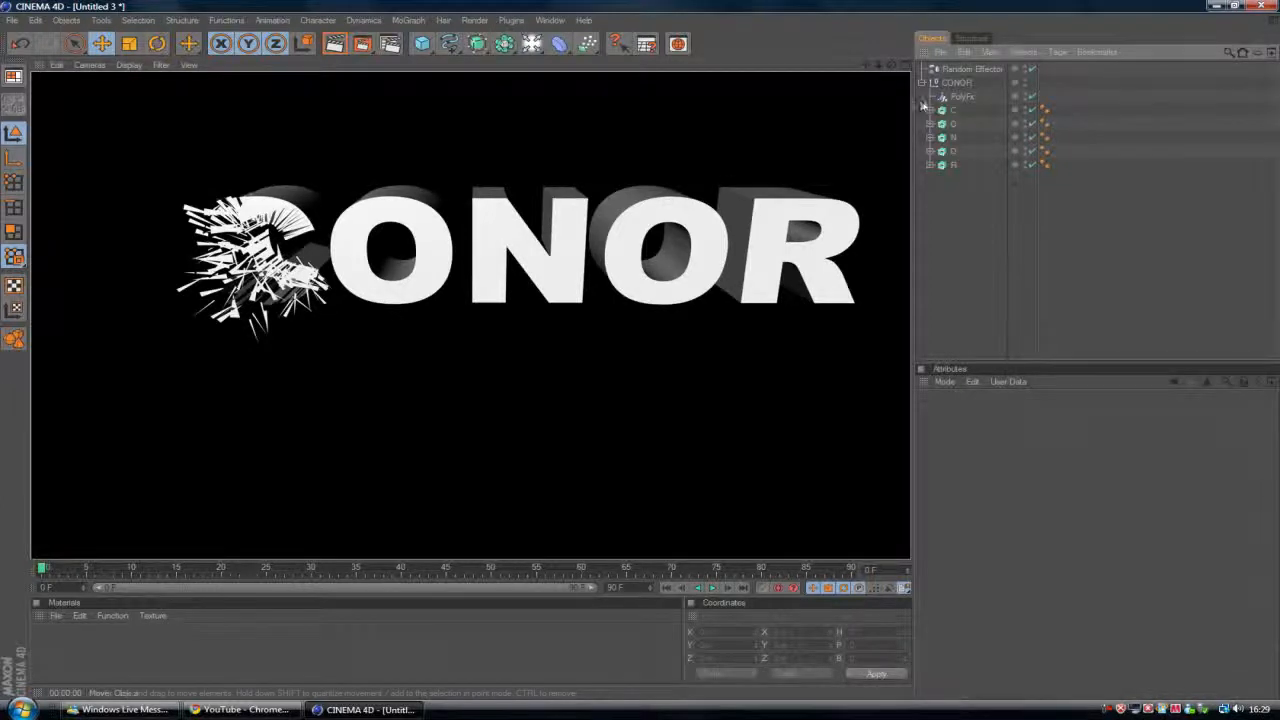
Move the Random Effector farther along X, and shift the PolyFX falloff sphere between the N and the second O
{"action": "left_click", "coordinate": [960, 69]}
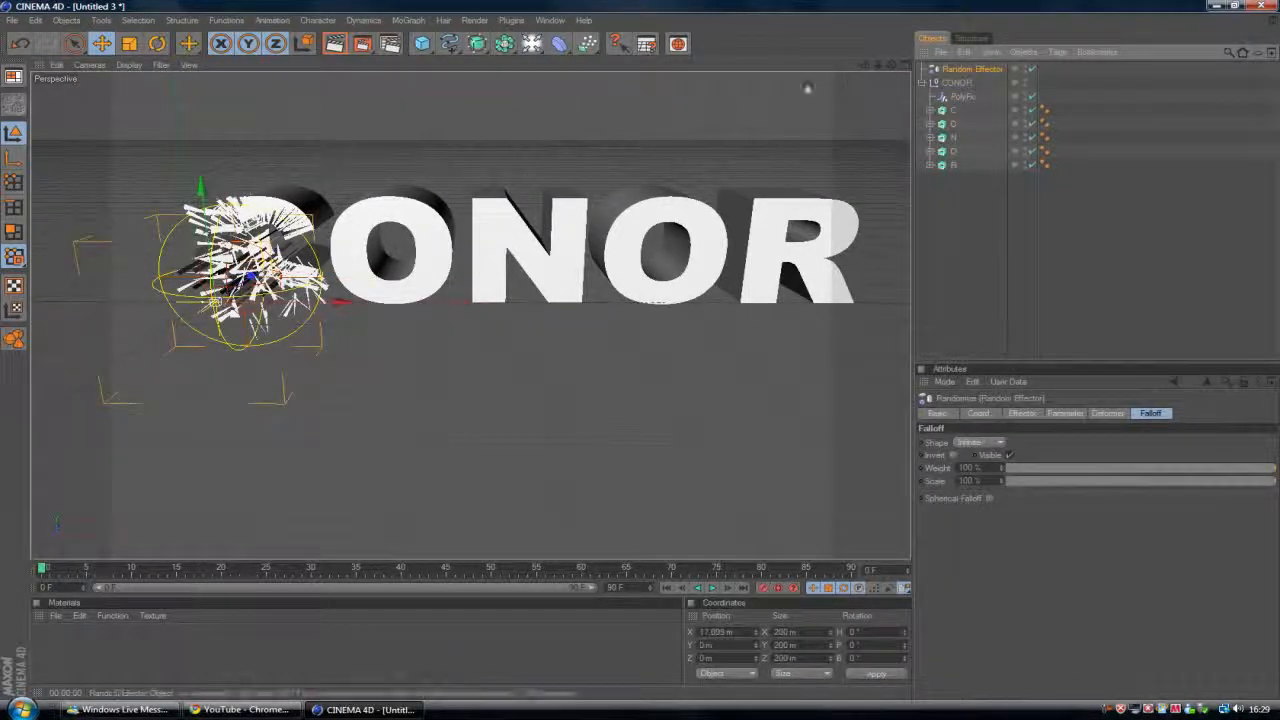
{"action": "left_click_drag", "start_coordinate": [345, 301], "coordinate": [440, 302]}
{"action": "left_click", "coordinate": [963, 96]}
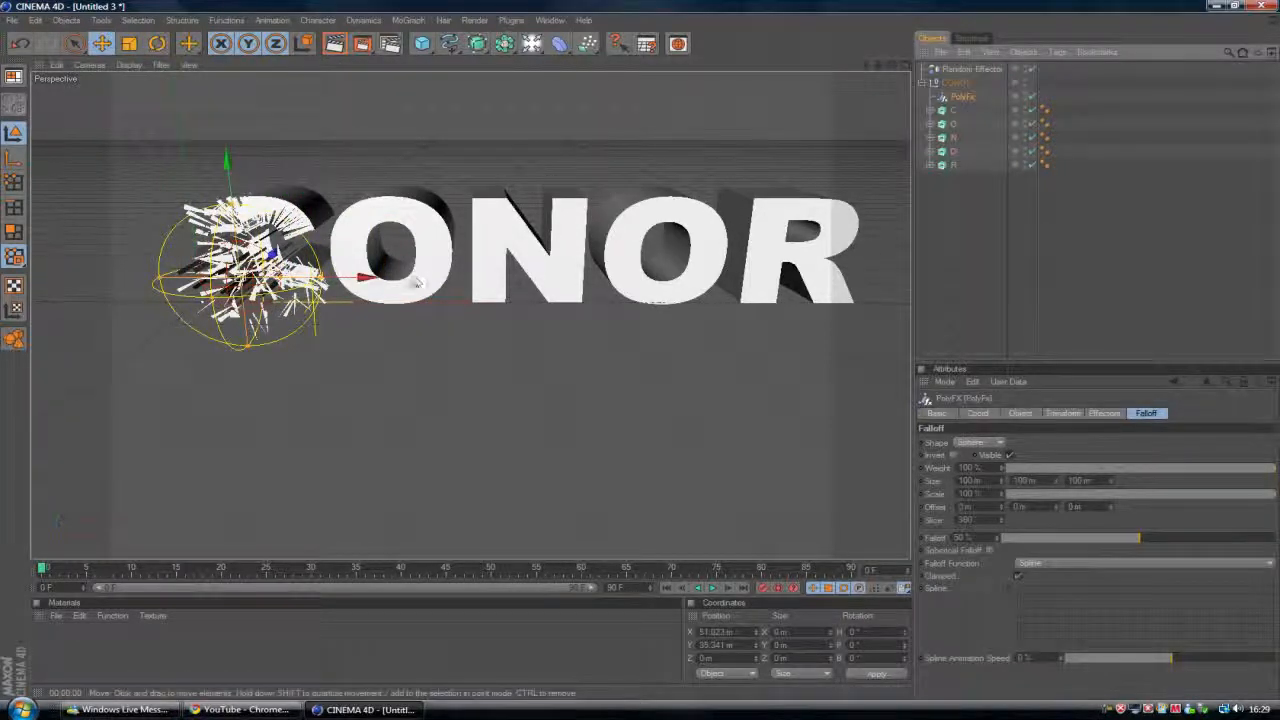
{"action": "left_click_drag", "start_coordinate": [480, 279], "coordinate": [605, 283]}
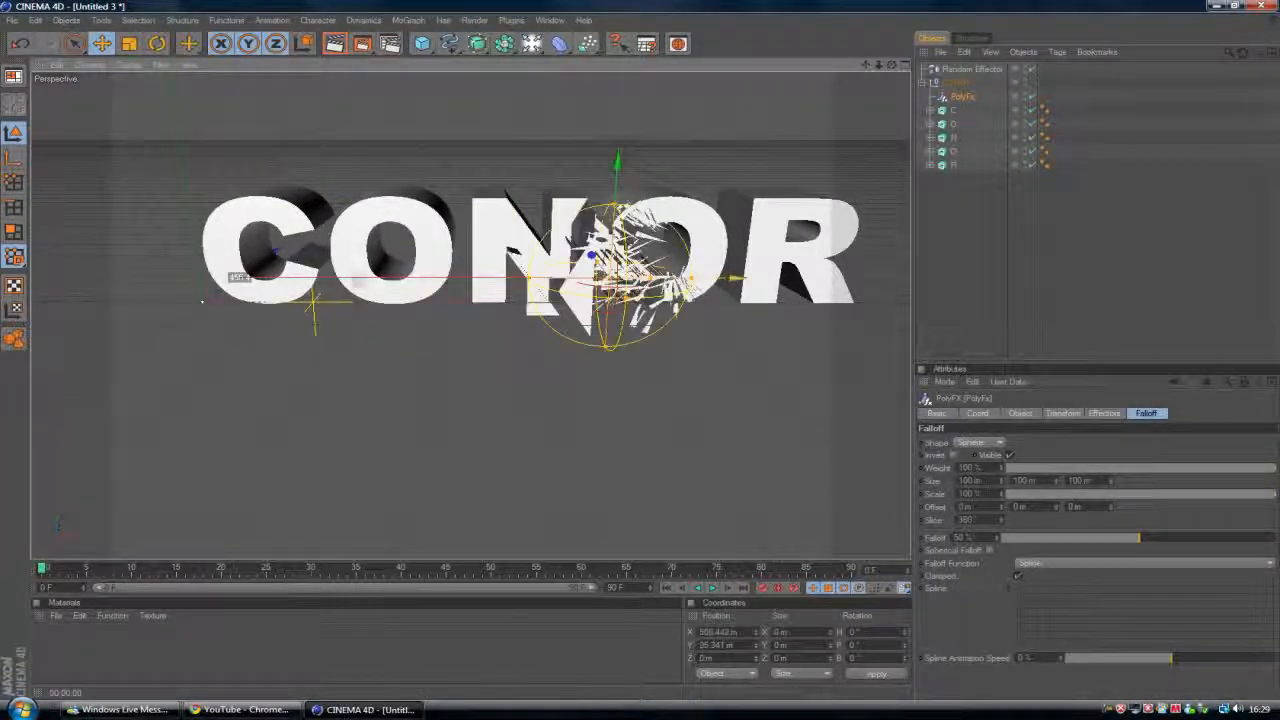
Try out the PolyFX falloff's Weight and Scale settings and return both to 100%
{"action": "left_click_drag", "start_coordinate": [1048, 467], "coordinate": [1275, 468]}
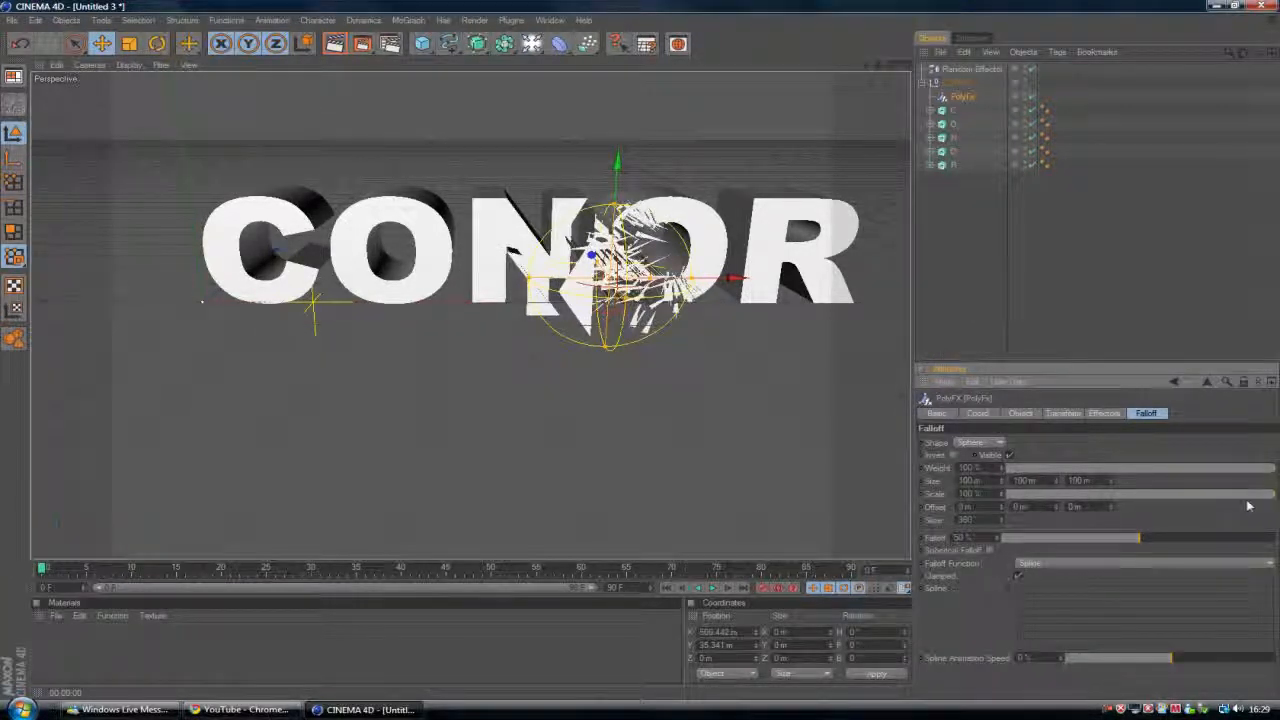
{"action": "left_click_drag", "start_coordinate": [1220, 508], "coordinate": [1276, 496]}
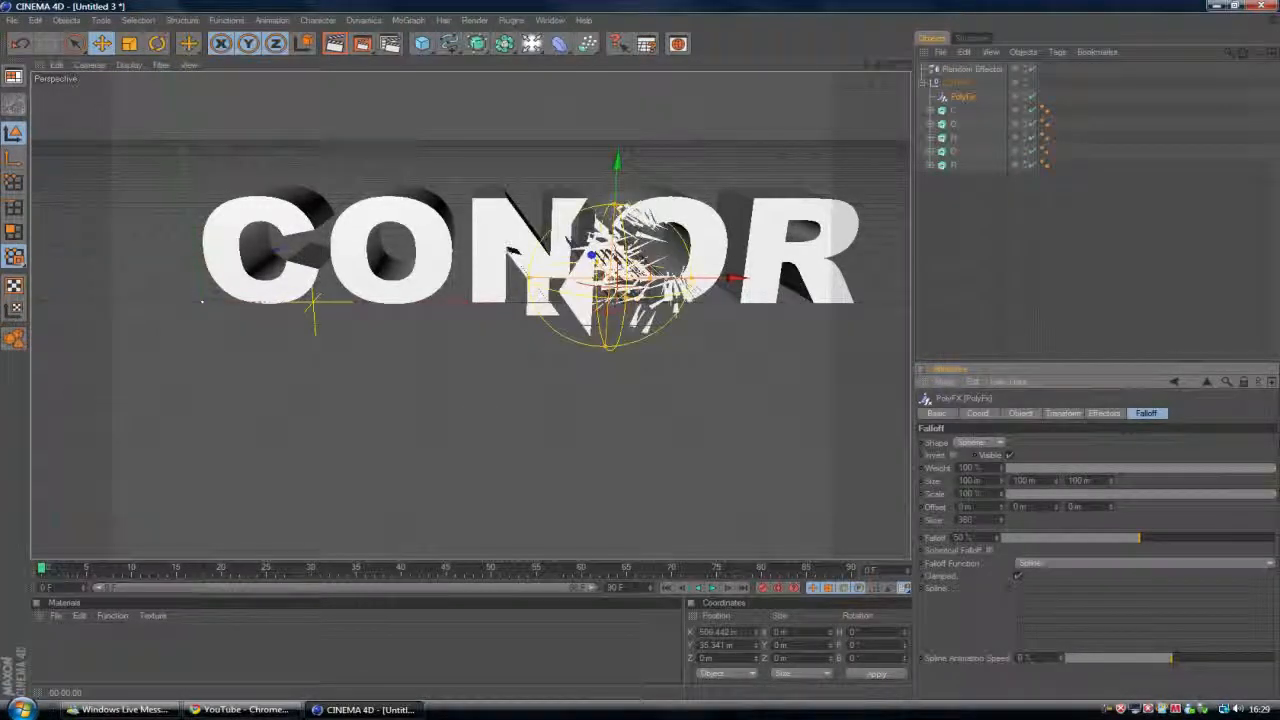
{"action": "left_click_drag", "start_coordinate": [1007, 495], "coordinate": [1277, 494]}
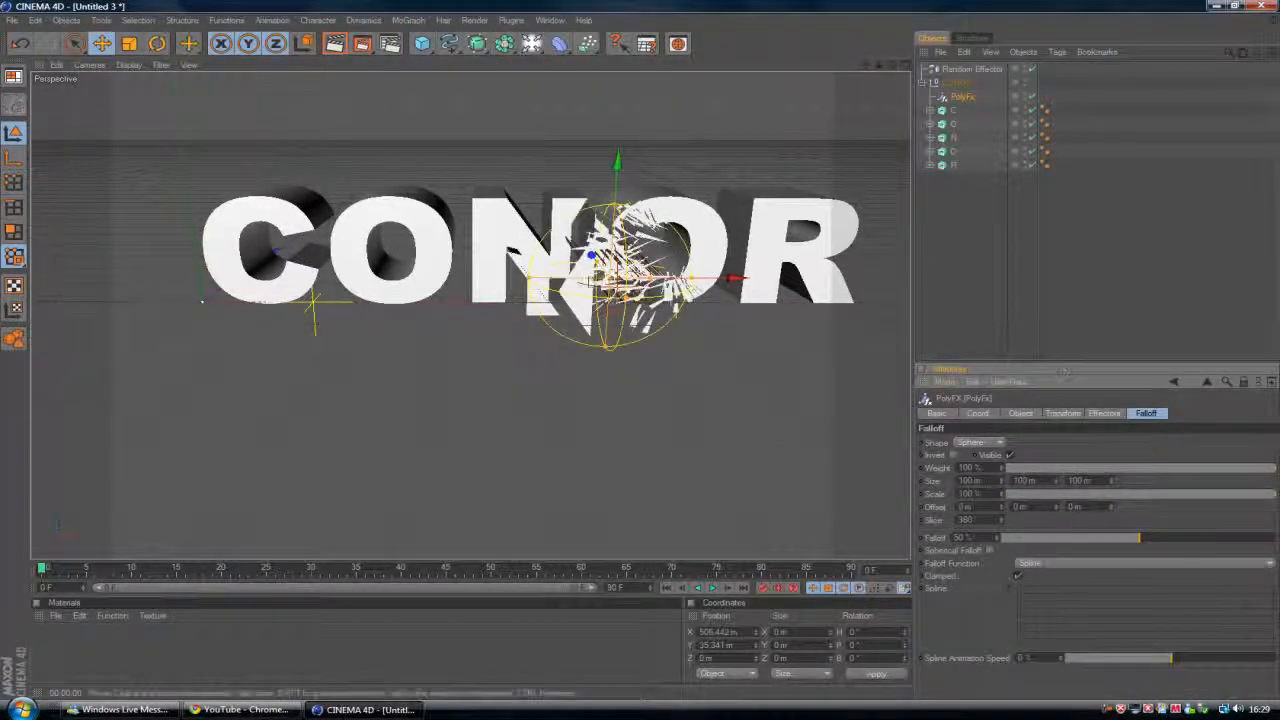
Stretch the falloff sphere to about 249 m in Z and raise the PolyFX Falloff value to 100%
{"action": "left_click_drag", "start_coordinate": [626, 298], "coordinate": [658, 339]}
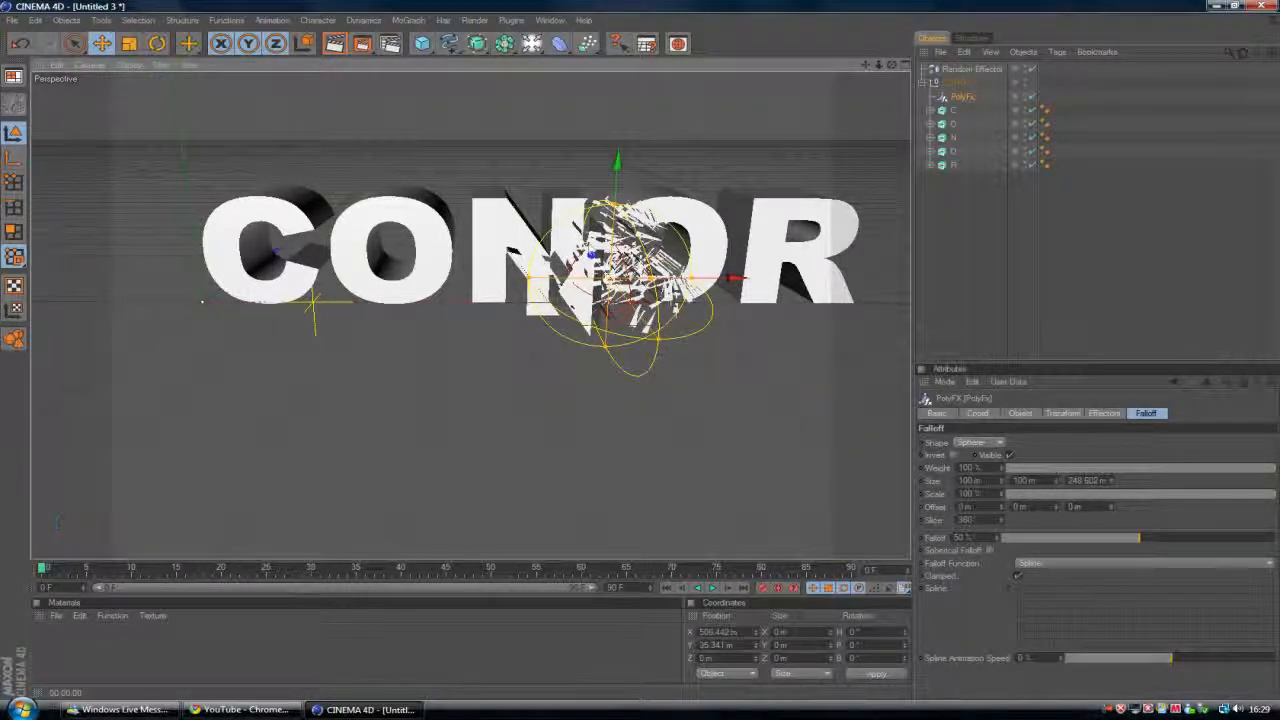
{"action": "left_click_drag", "start_coordinate": [1132, 539], "coordinate": [1276, 579]}
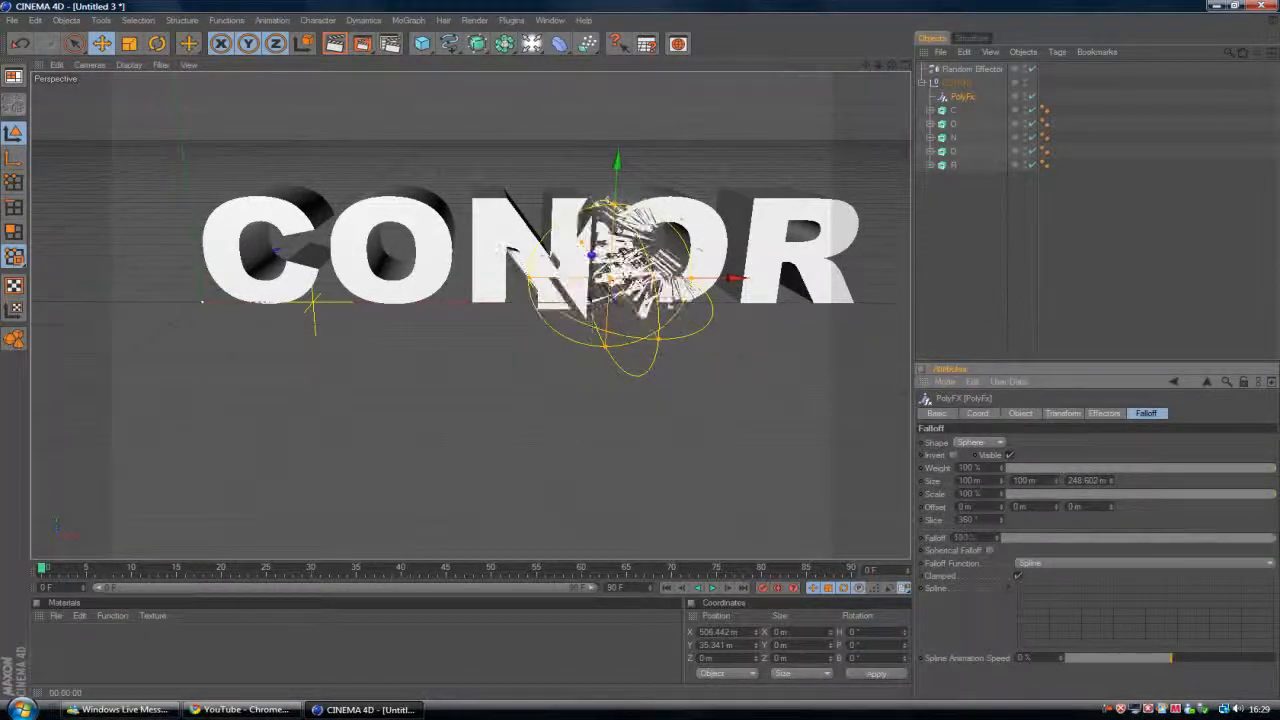
Review the PolyFX object's basic, coordinate, object, transform and effector settings, and the Random Effector's parameters
{"action": "left_click", "coordinate": [1022, 415]}
{"action": "left_click", "coordinate": [1063, 415]}
{"action": "left_click", "coordinate": [1105, 416]}
{"action": "left_click", "coordinate": [1061, 416]}
{"action": "left_click", "coordinate": [1020, 417]}
{"action": "left_click", "coordinate": [975, 419]}
{"action": "left_click", "coordinate": [937, 418]}
{"action": "left_click", "coordinate": [980, 418]}
{"action": "left_click", "coordinate": [1018, 418]}
{"action": "left_click", "coordinate": [1058, 417]}
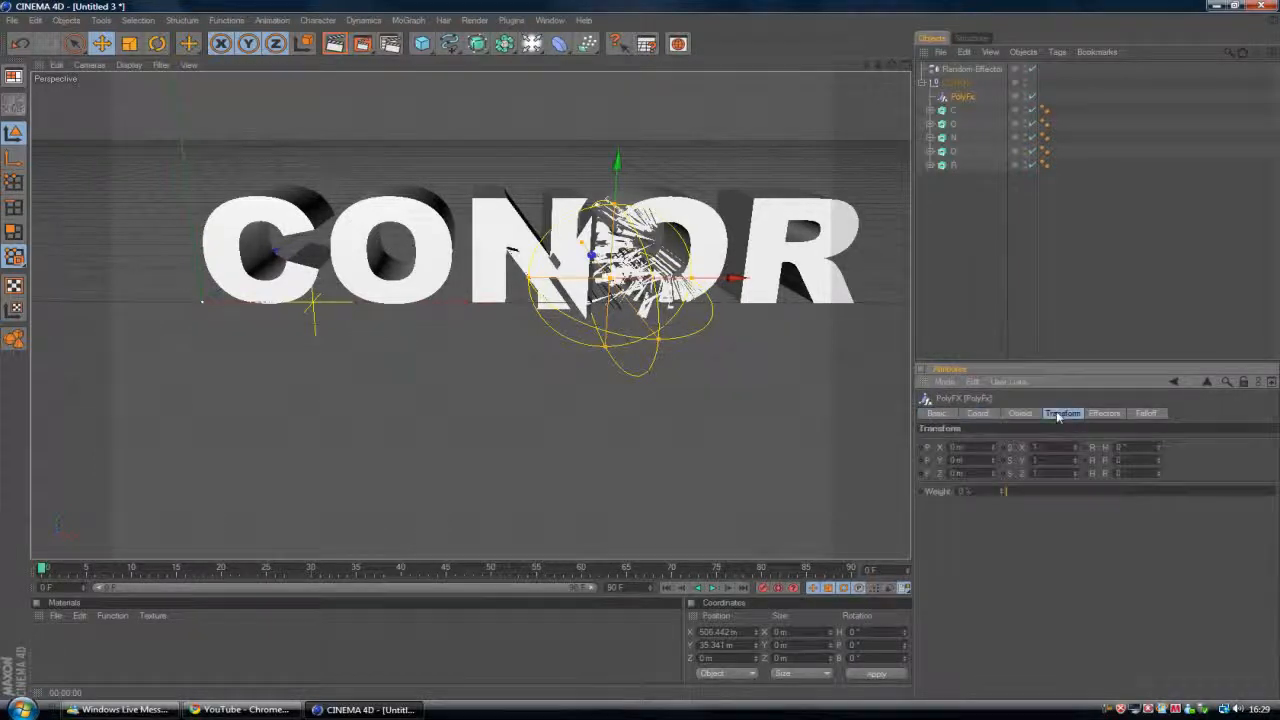
{"action": "left_click", "coordinate": [1052, 327]}
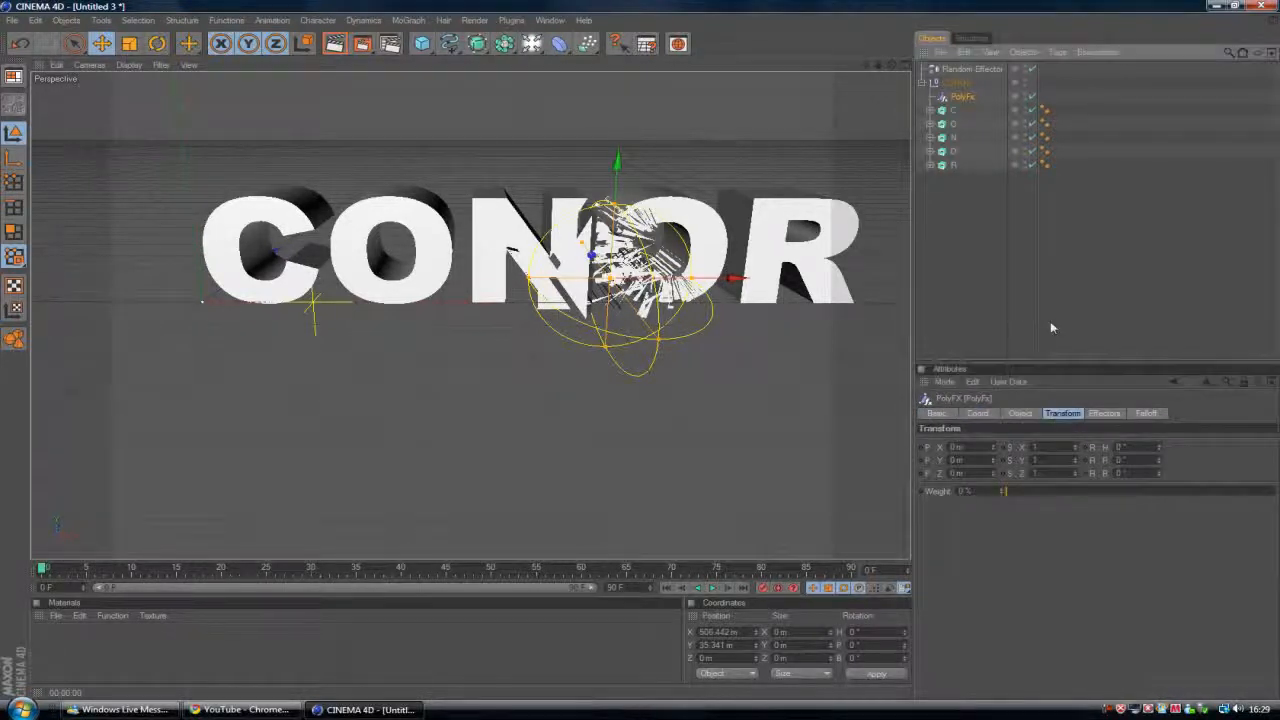
{"action": "left_click", "coordinate": [950, 98]}
{"action": "left_click", "coordinate": [957, 70]}
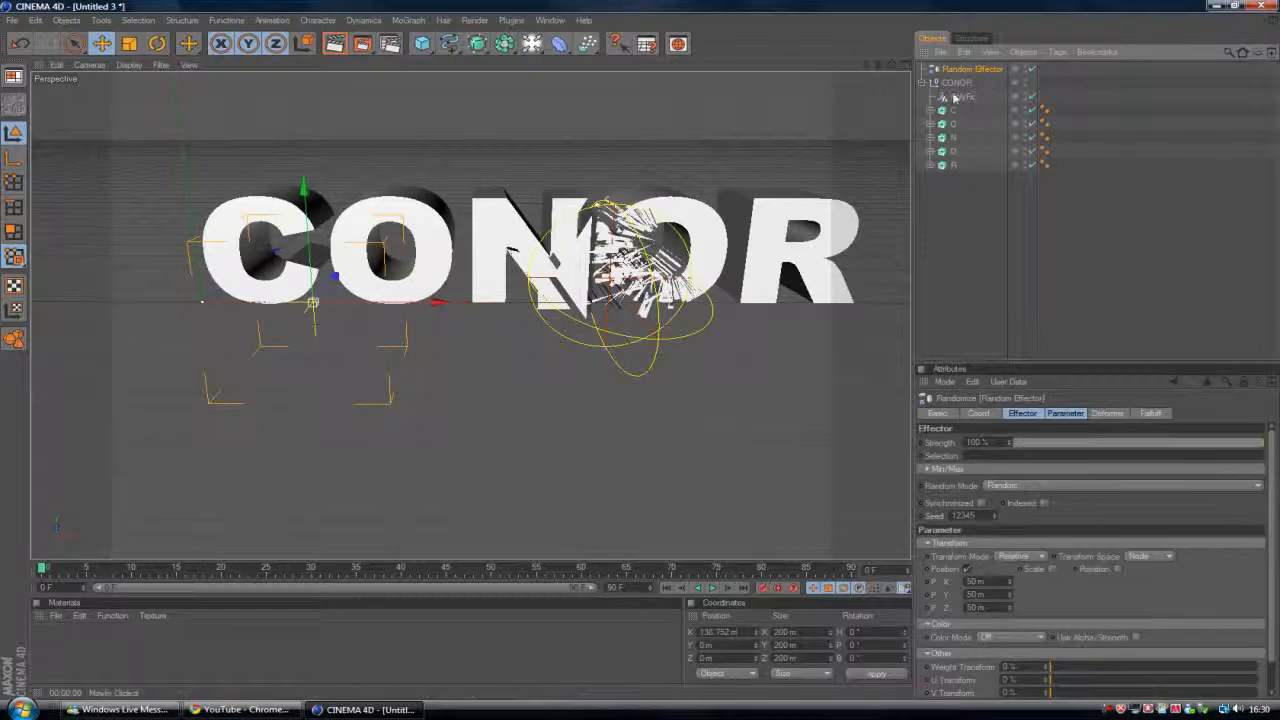
Move the PolyFX falloff sphere back over the first letter and render a closer preview
{"action": "left_click", "coordinate": [955, 98]}
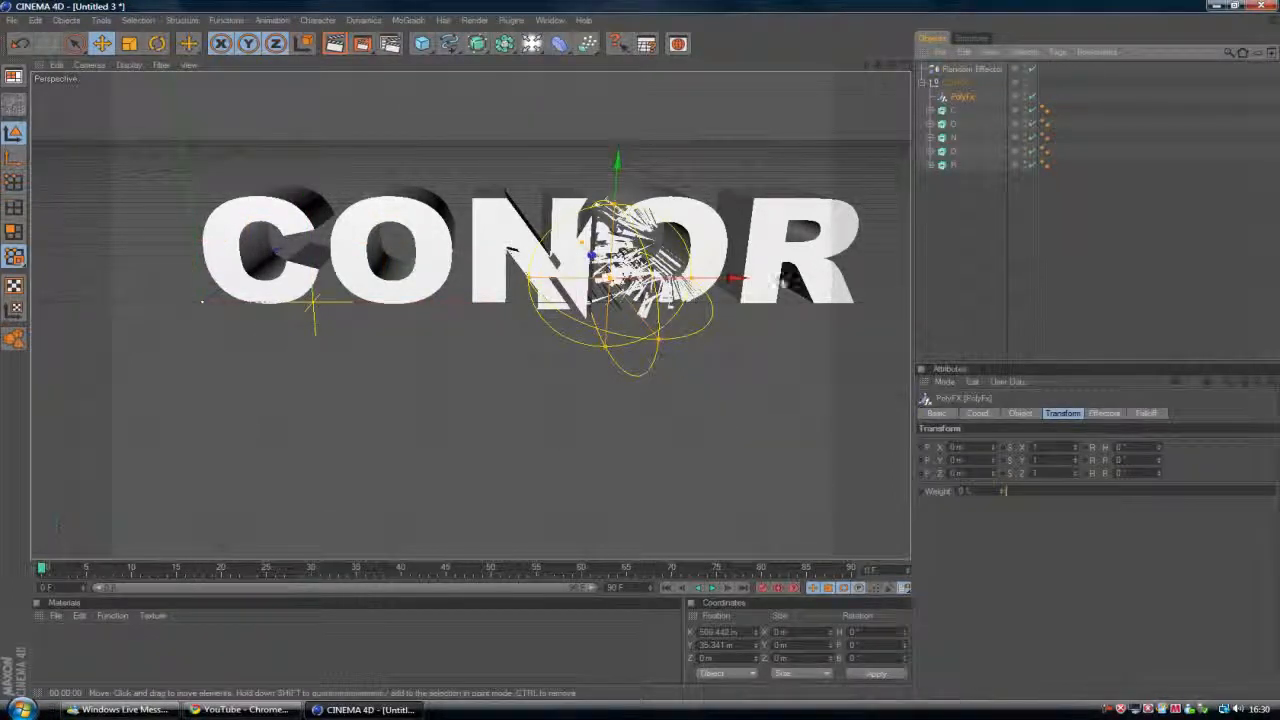
{"action": "left_click_drag", "start_coordinate": [740, 283], "coordinate": [370, 277]}
{"action": "left_click", "coordinate": [1166, 274]}
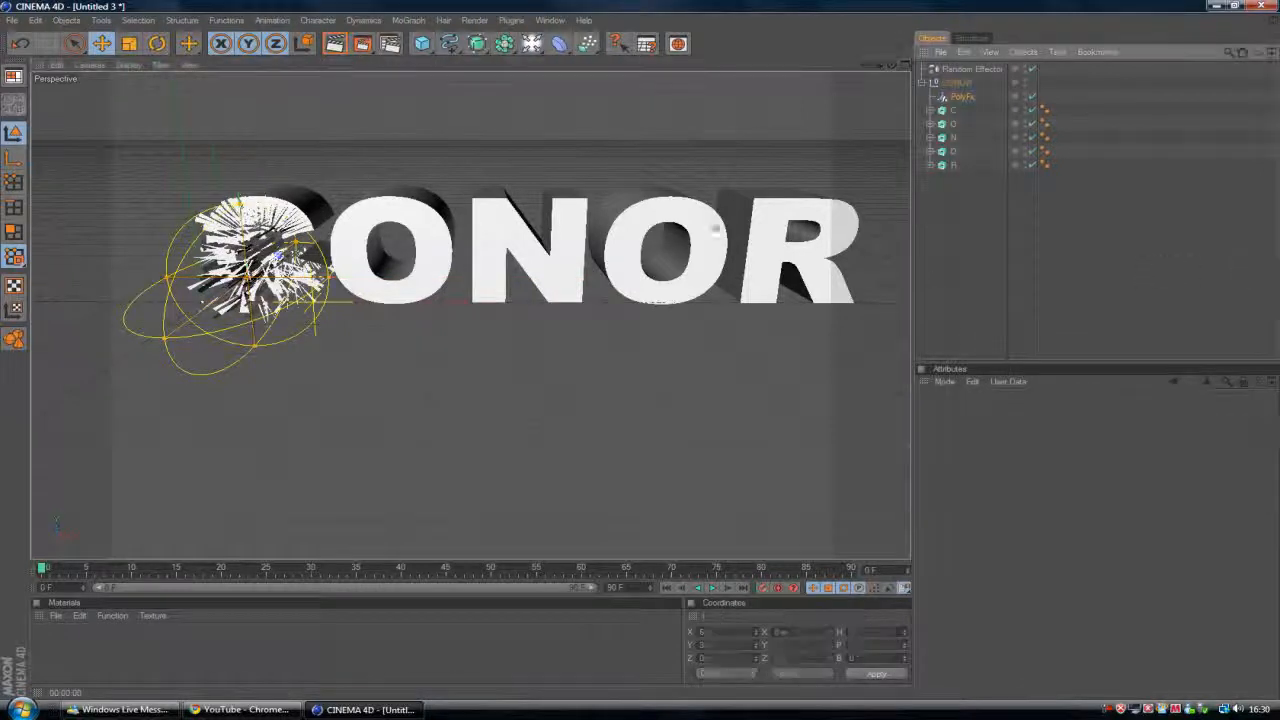
{"action": "scroll", "coordinate": [477, 212], "scroll_direction": "up", "scroll_amount": 3}
{"action": "left_click", "coordinate": [334, 43]}
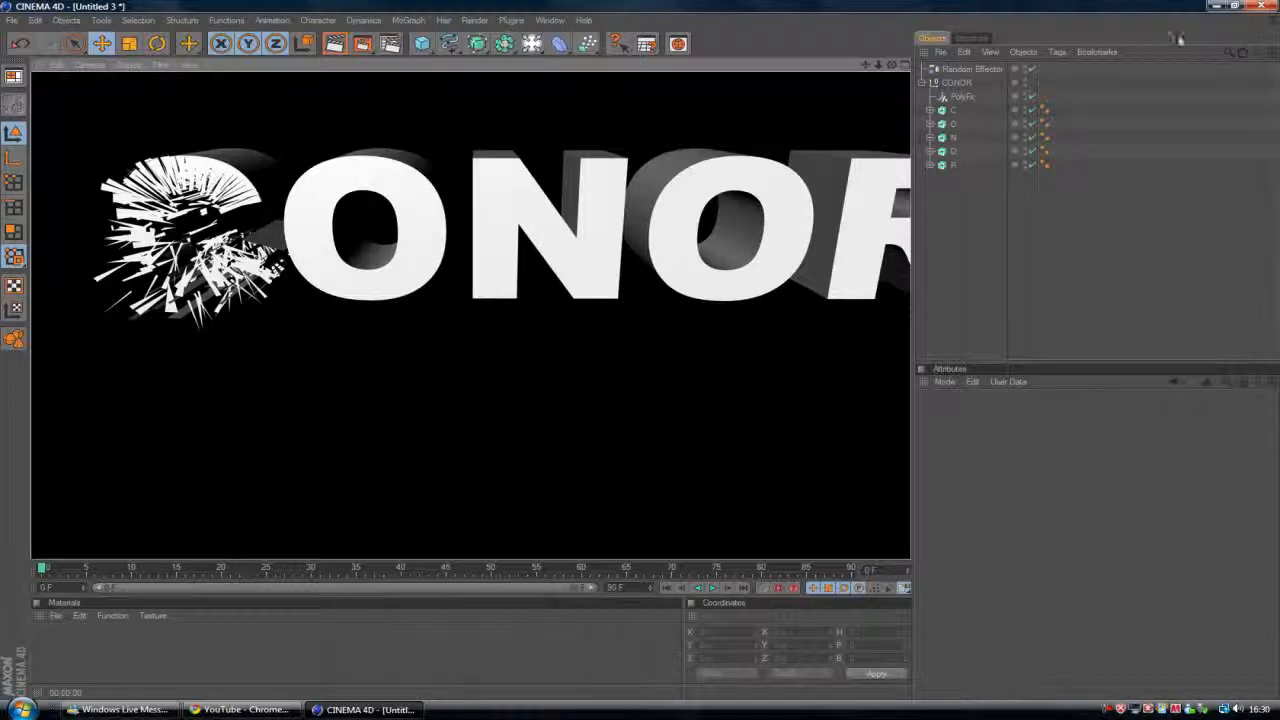
Collapse the word group and duplicate it directly below the original in the hierarchy
{"action": "left_click", "coordinate": [936, 85]}
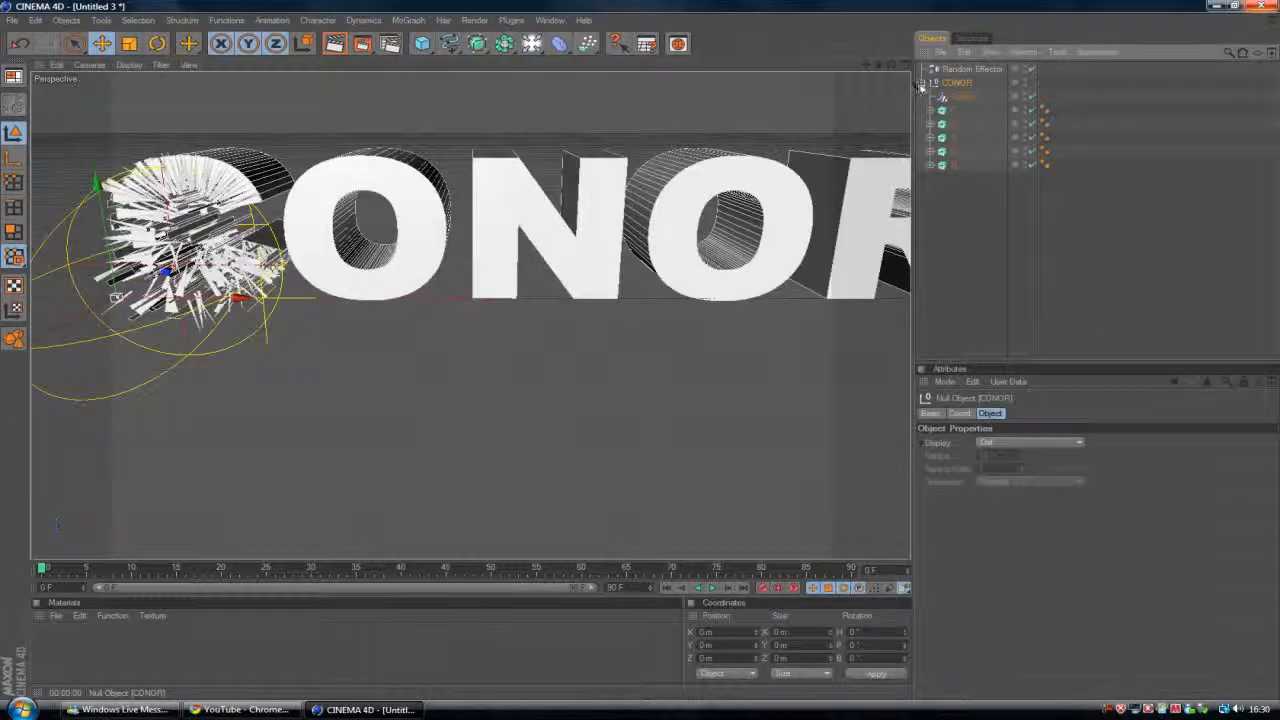
{"action": "left_click", "coordinate": [927, 83]}
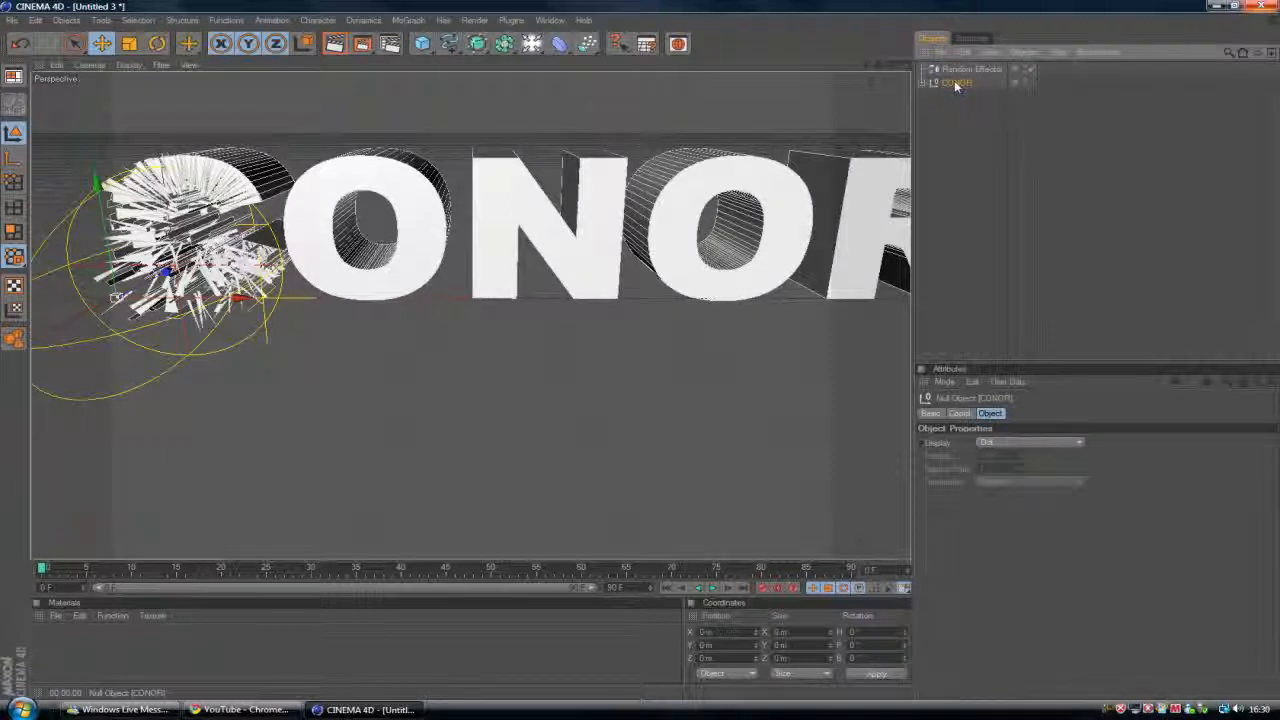
{"action": "left_click_drag", "start_coordinate": [955, 100], "coordinate": [950, 96], "text": "ctrl"}
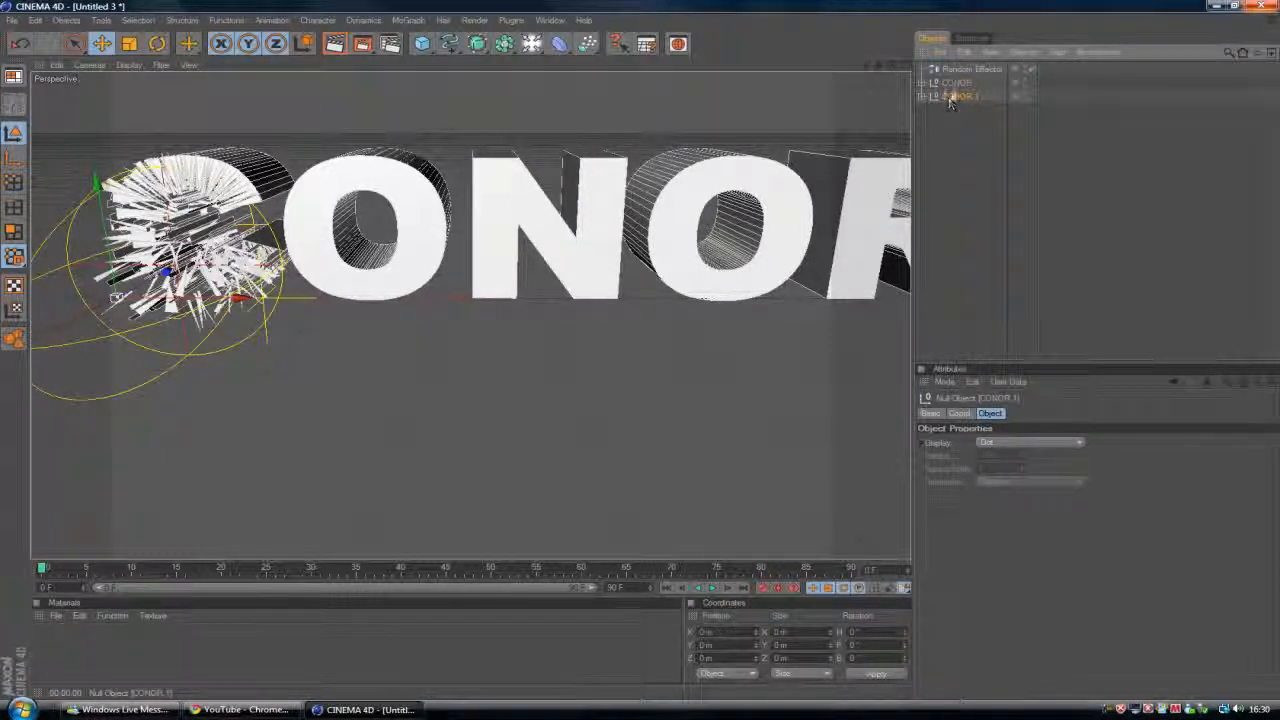
Delete the PolyFX object from the duplicated word group and render a preview
{"action": "left_click", "coordinate": [945, 97]}
{"action": "left_click", "coordinate": [924, 96]}
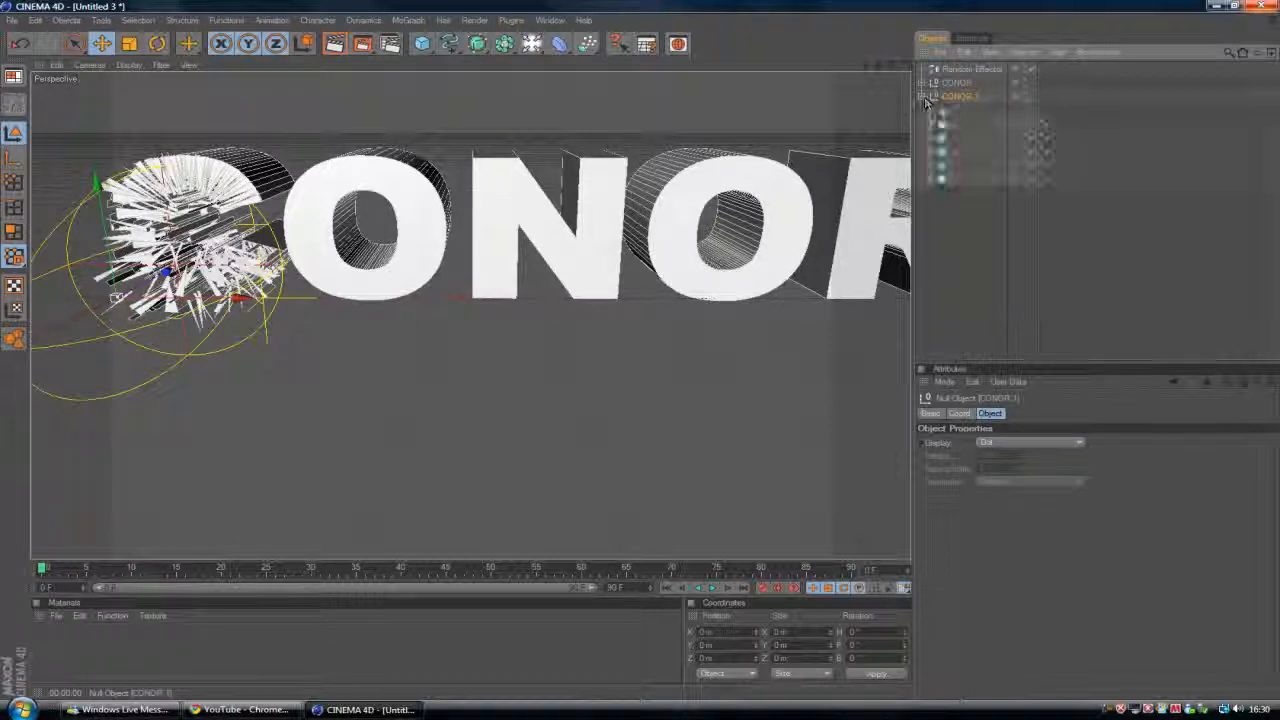
{"action": "left_click", "coordinate": [958, 112]}
{"action": "key", "text": "Delete"}
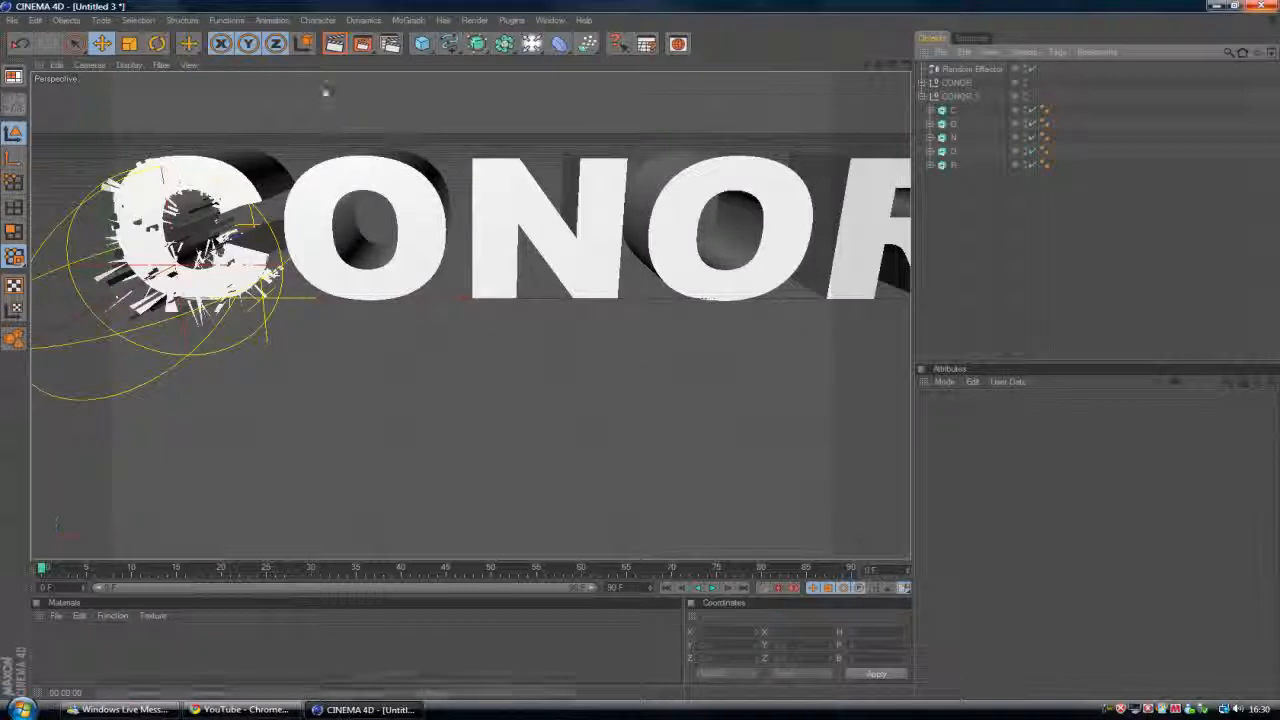
{"action": "left_click", "coordinate": [333, 47]}
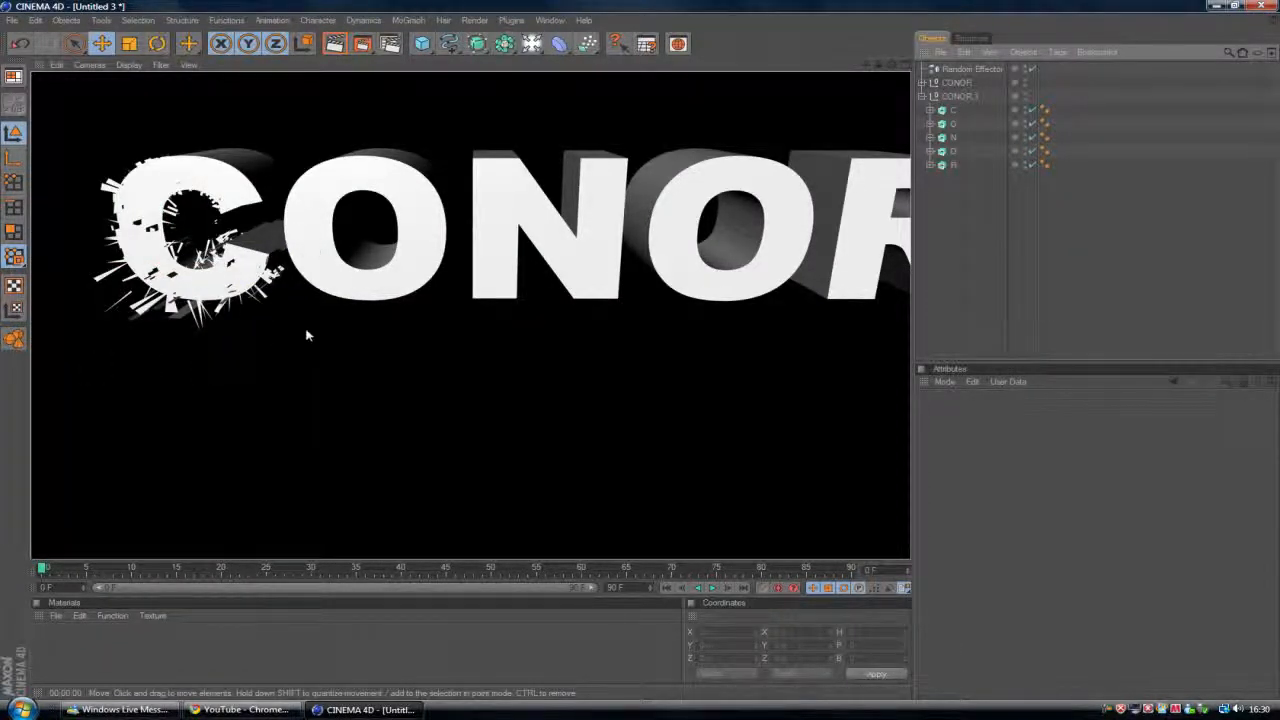
Move the Random Effector to about 240 m along X
{"action": "left_click", "coordinate": [958, 69]}
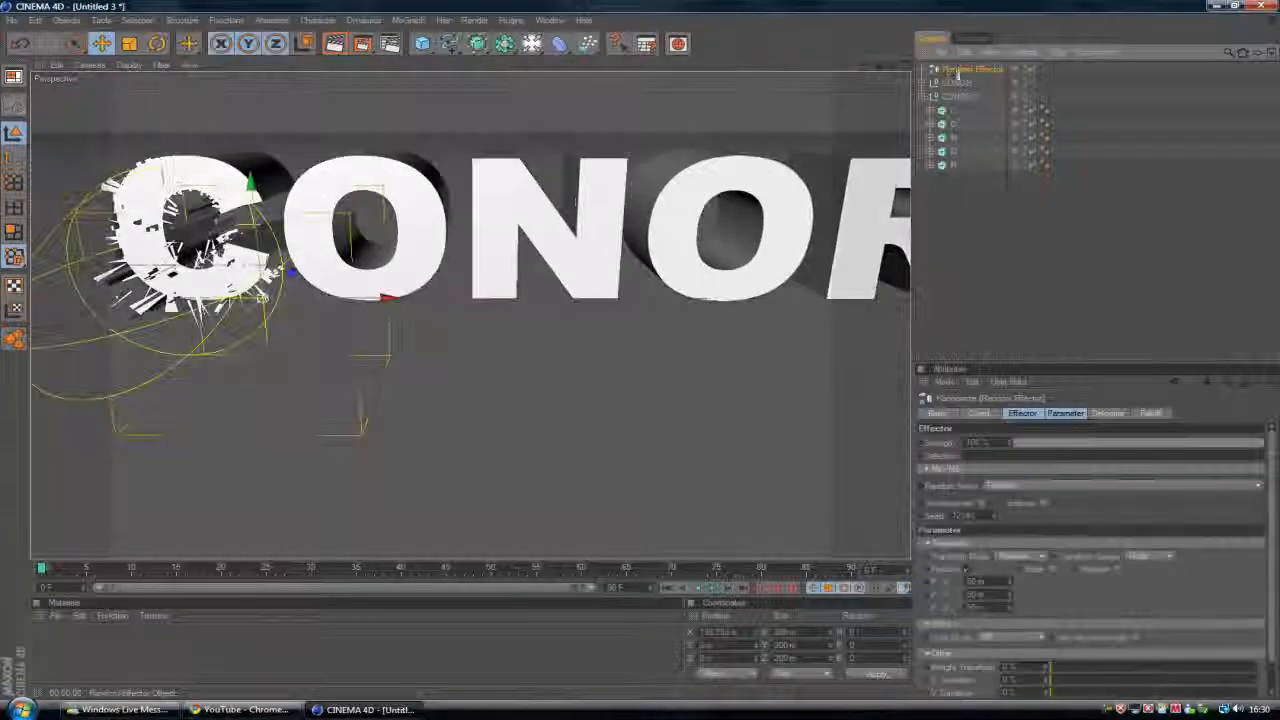
{"action": "left_click_drag", "start_coordinate": [245, 263], "coordinate": [368, 283]}
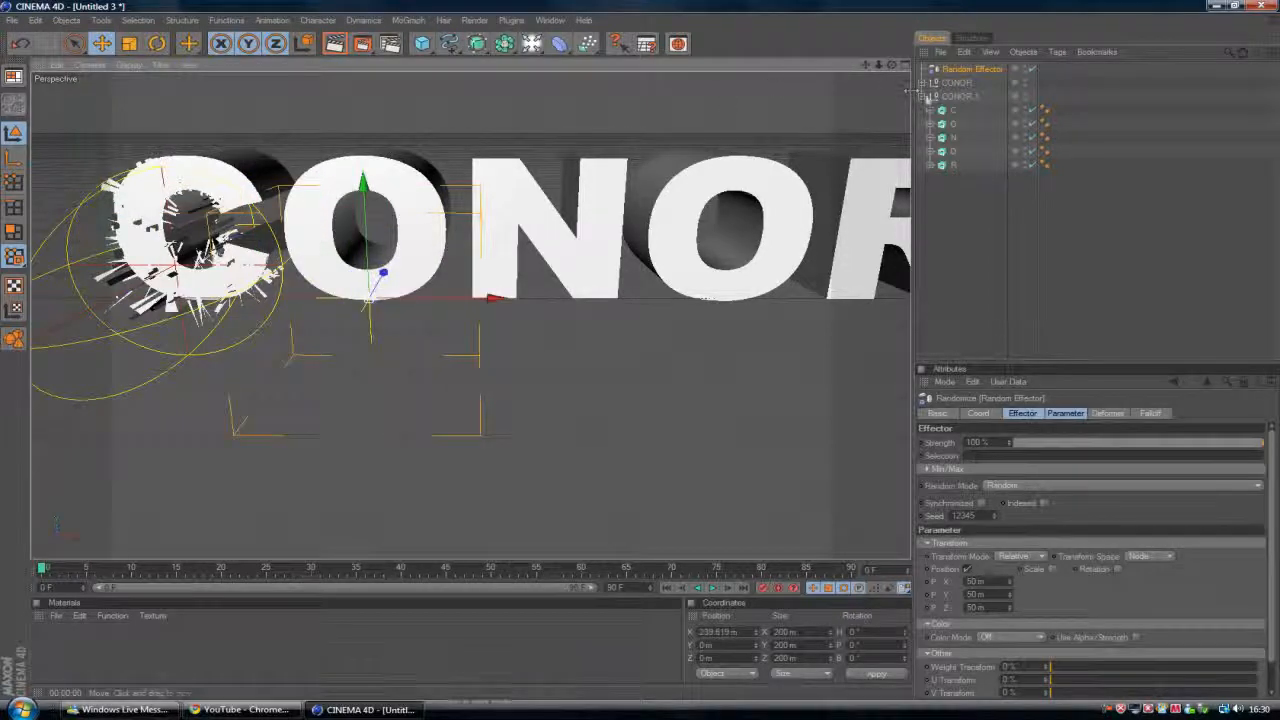
Sweep the original group's PolyFX falloff across to the second O and back to the first letter at about 55 m in X
{"action": "left_click", "coordinate": [921, 100]}
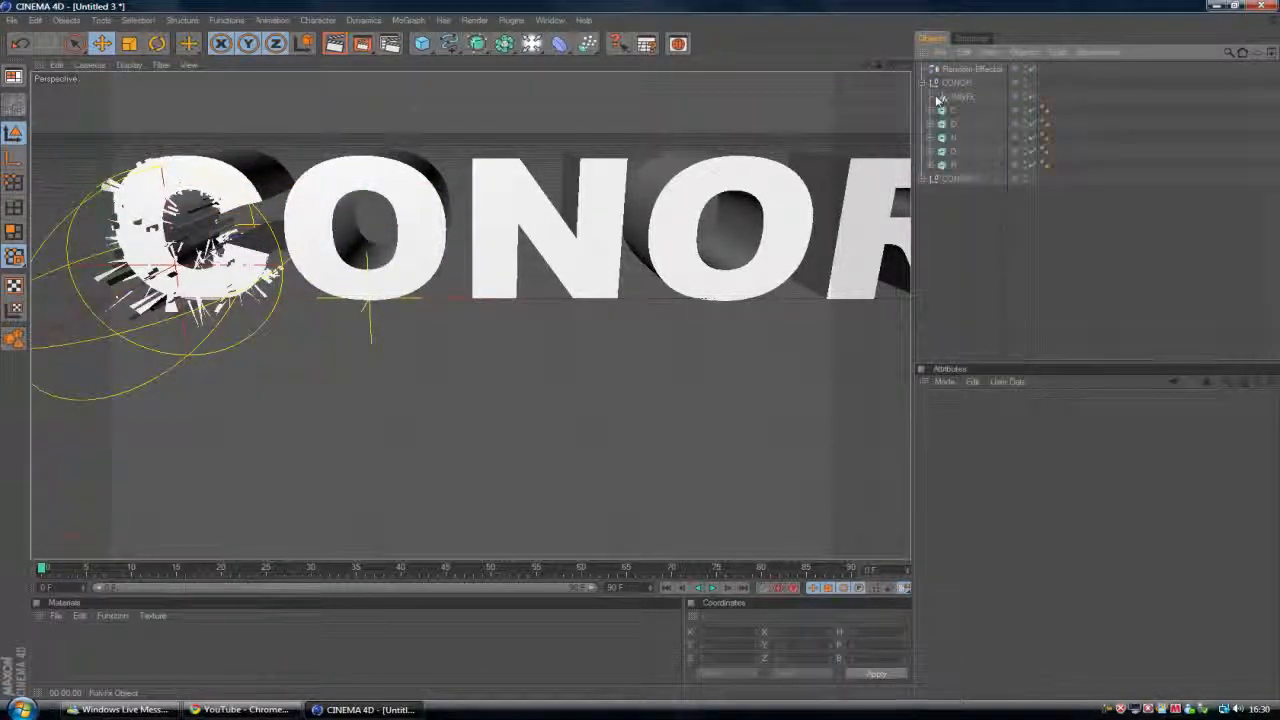
{"action": "left_click", "coordinate": [960, 97]}
{"action": "scroll", "coordinate": [856, 124], "scroll_direction": "down", "scroll_amount": 2}
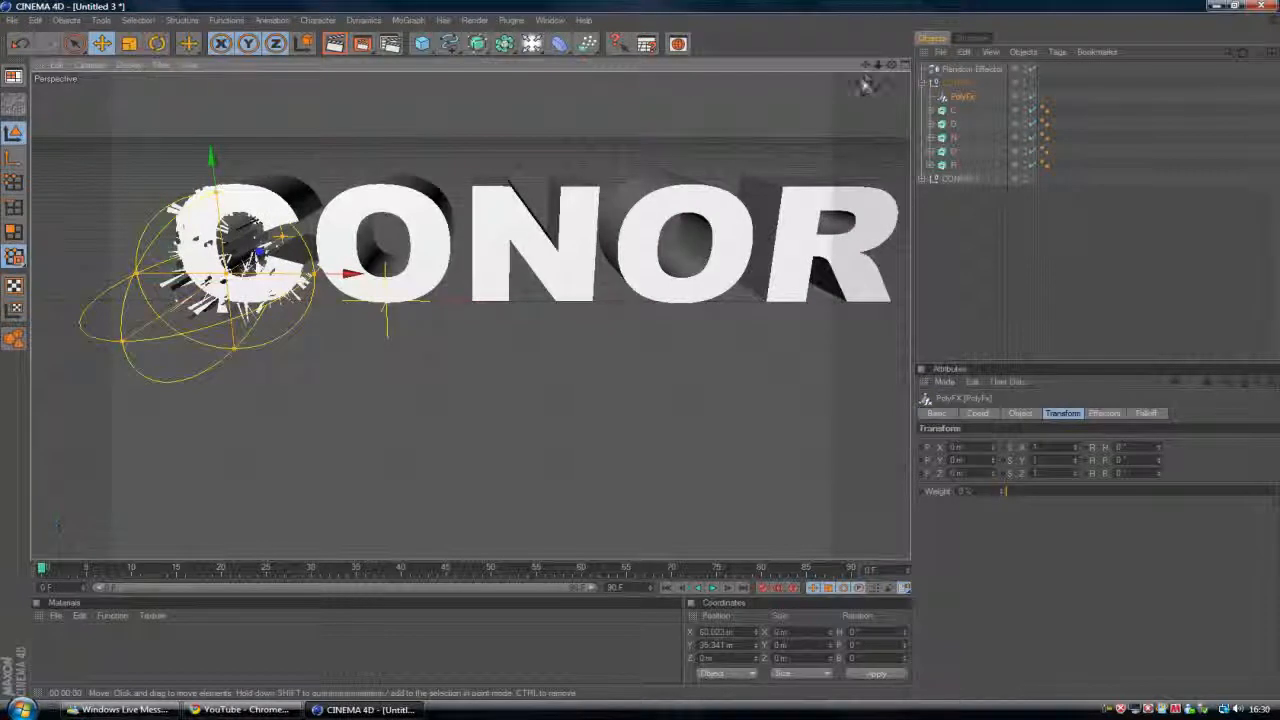
{"action": "left_click_drag", "start_coordinate": [354, 274], "coordinate": [640, 274]}
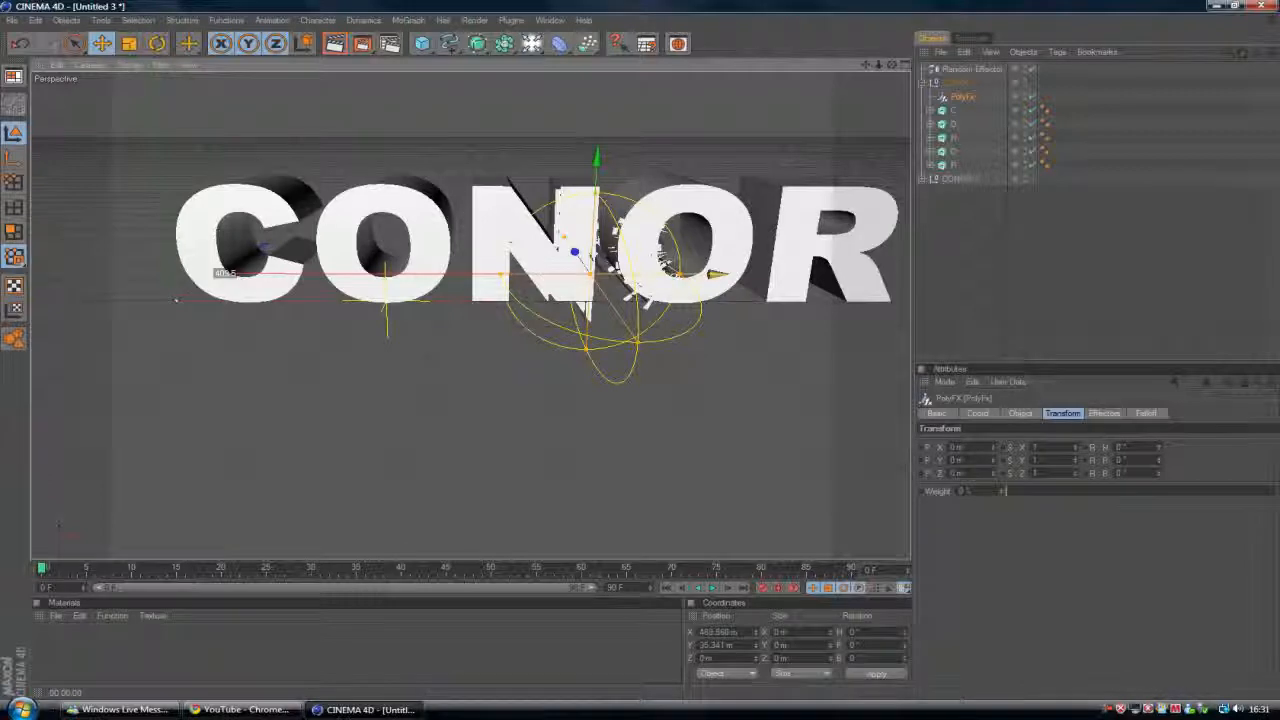
{"action": "left_click_drag", "start_coordinate": [640, 274], "coordinate": [324, 274]}
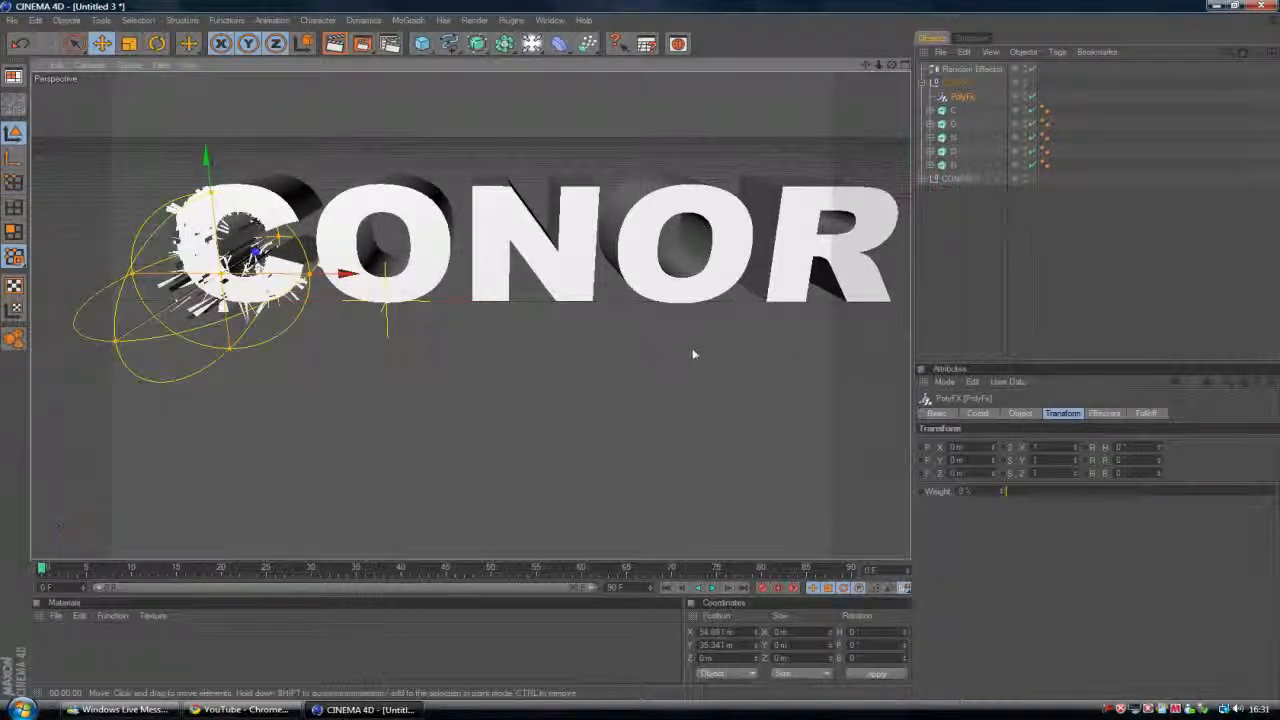